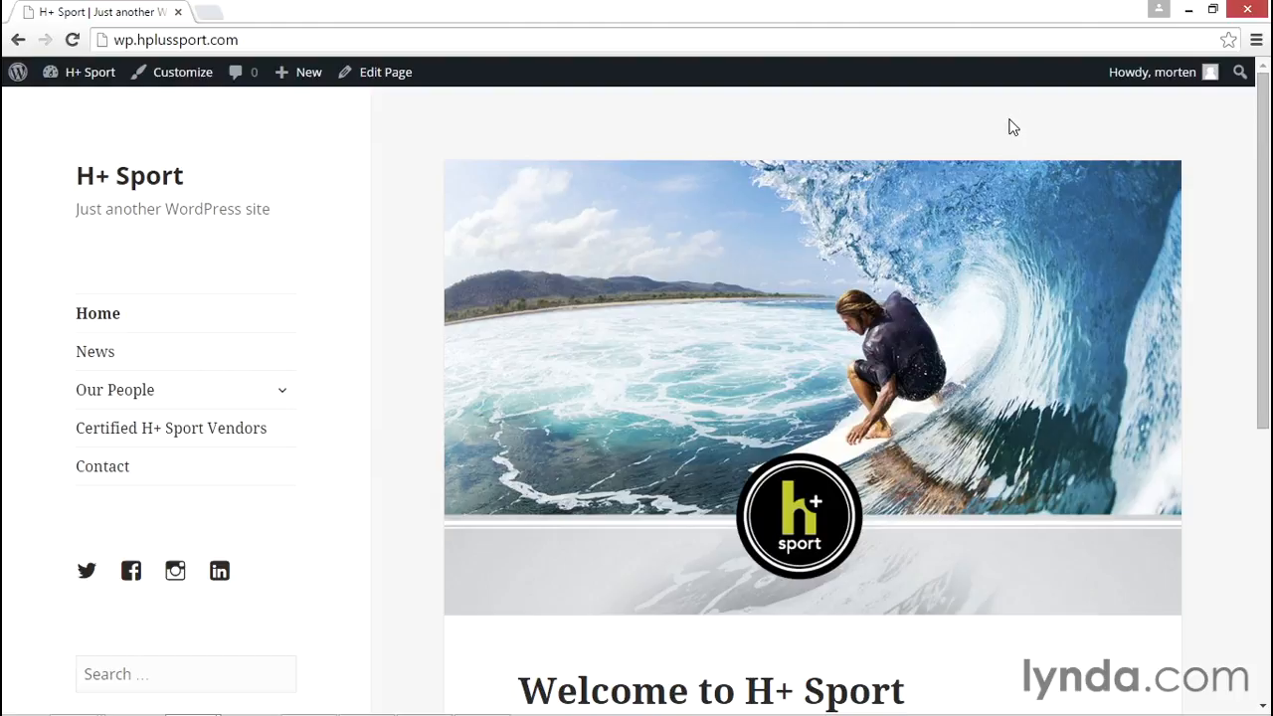
Open the current user's own profile settings in the site's admin area
mouse_move(1131, 90)
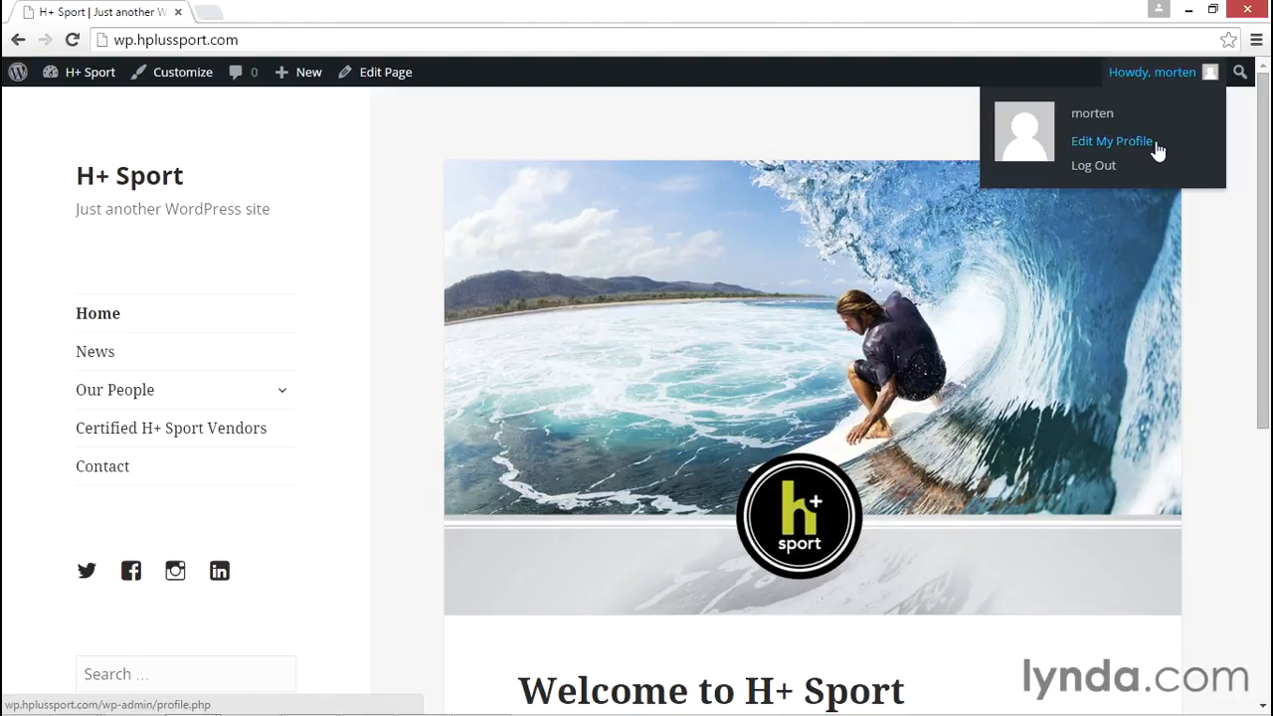
click(56, 74)
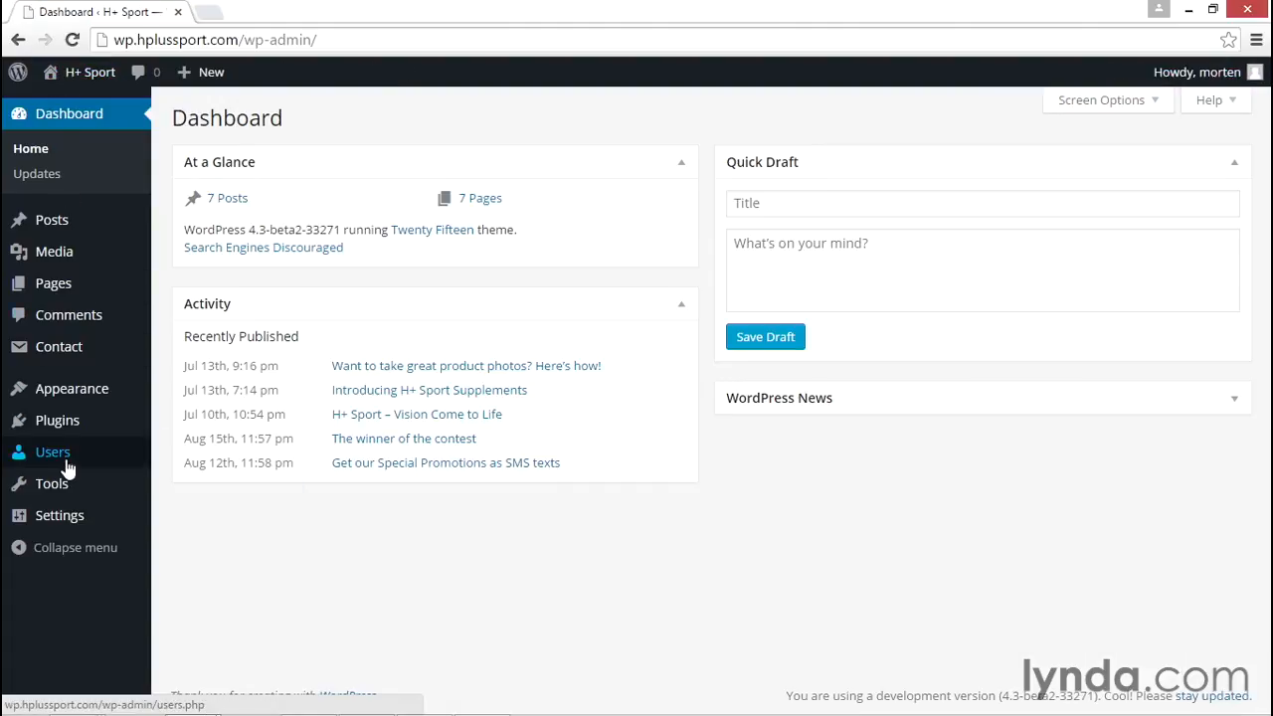
mouse_move(68, 468)
click(223, 507)
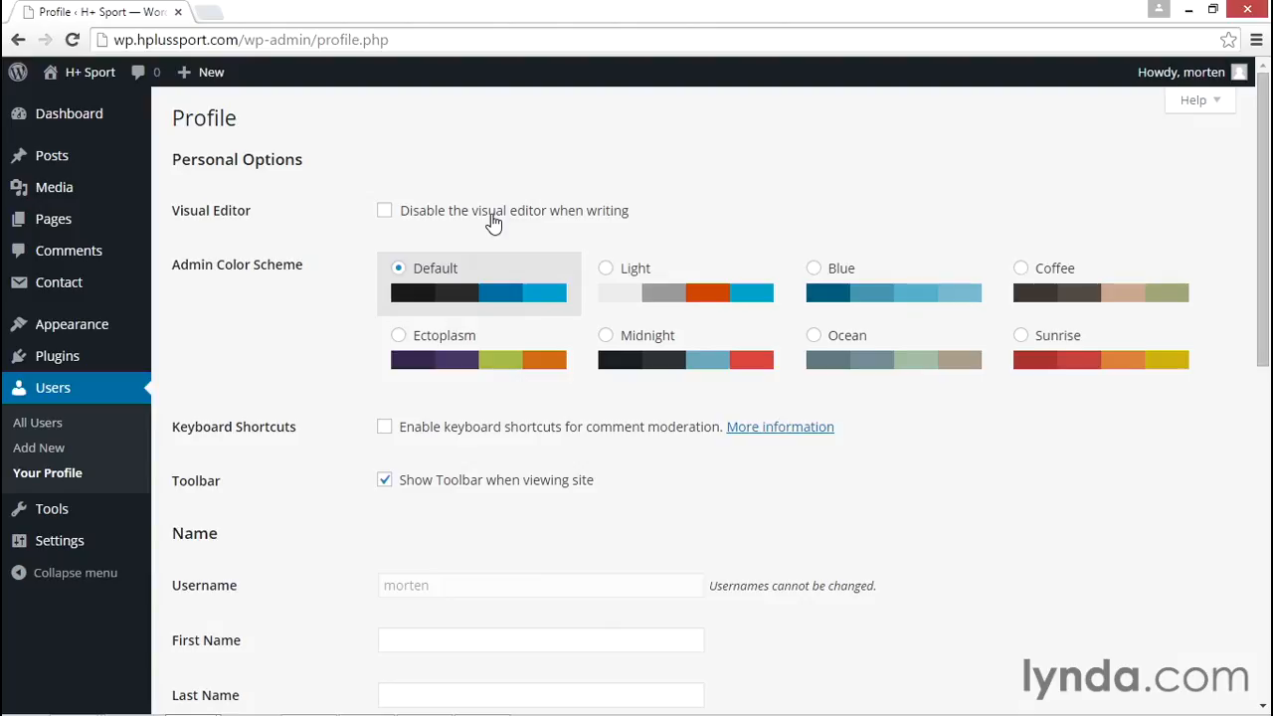
Start a new post in a separate browser tab and enter the body text "lkjdlfkjsldkfjsdlfkj"
mouse_move(68, 166)
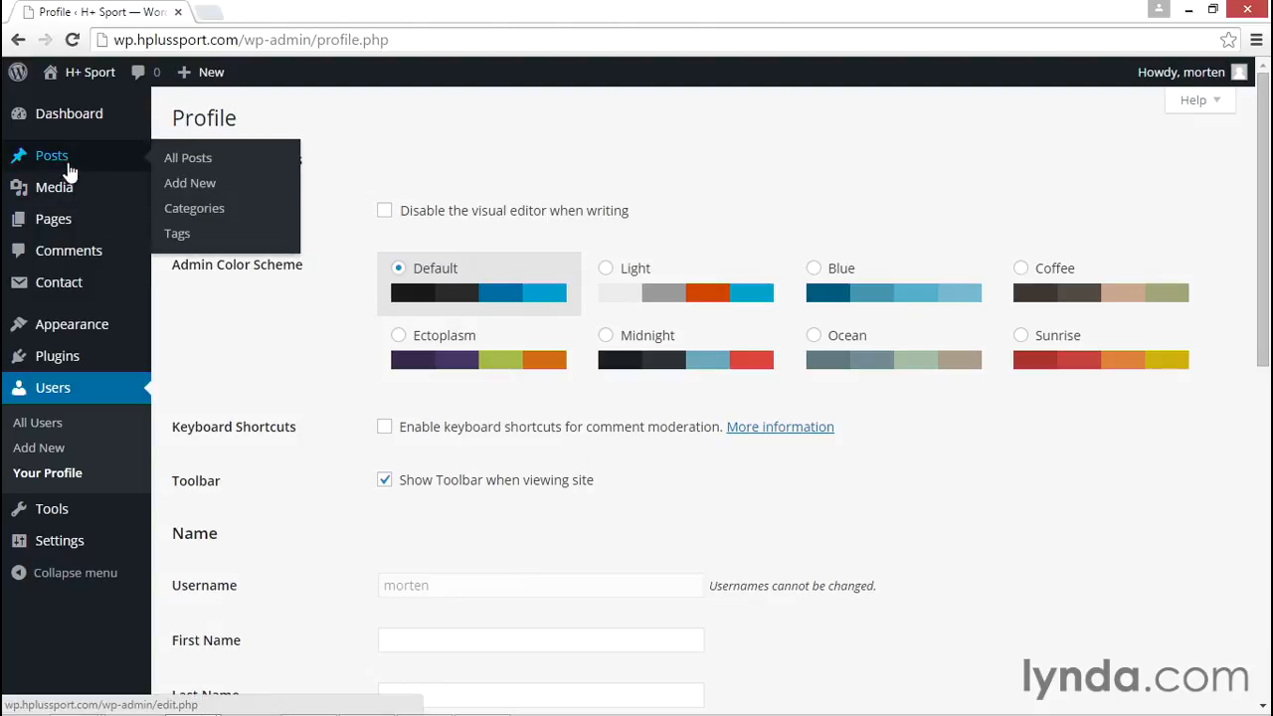
right_click(212, 187)
click(246, 189)
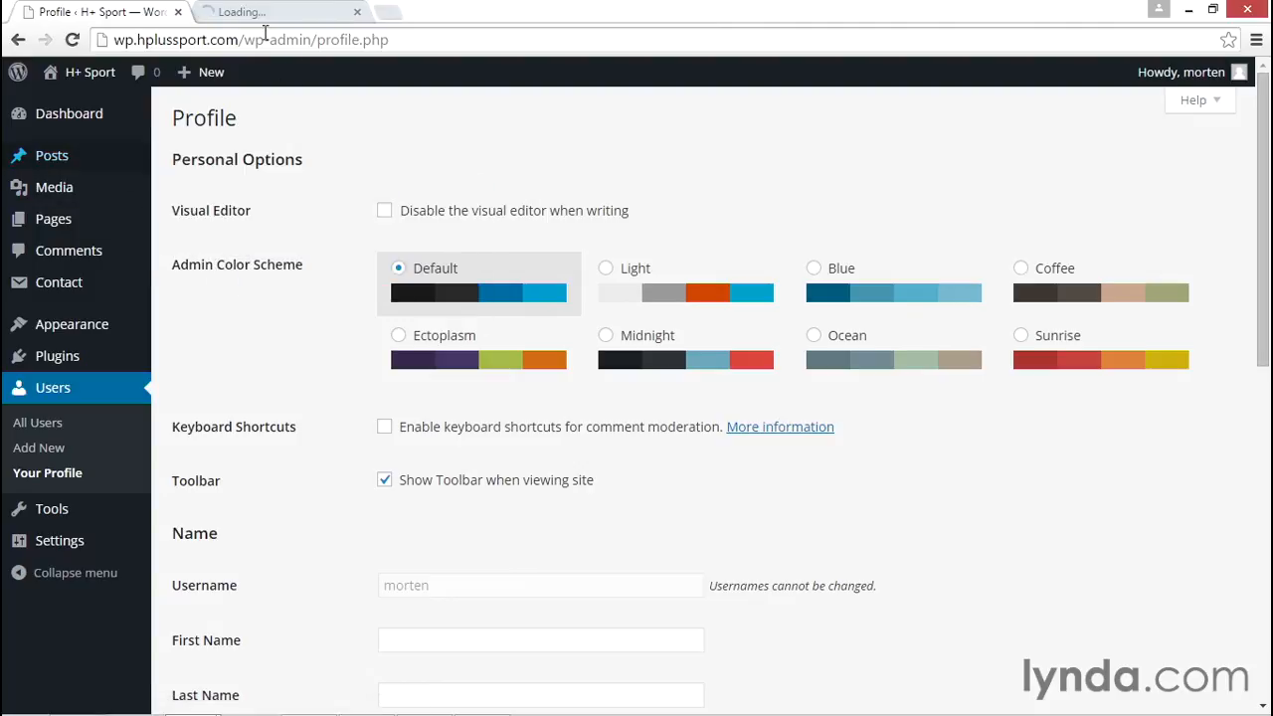
click(264, 14)
click(450, 389)
text(lkjdlfkjsldkfjsdlfkj)
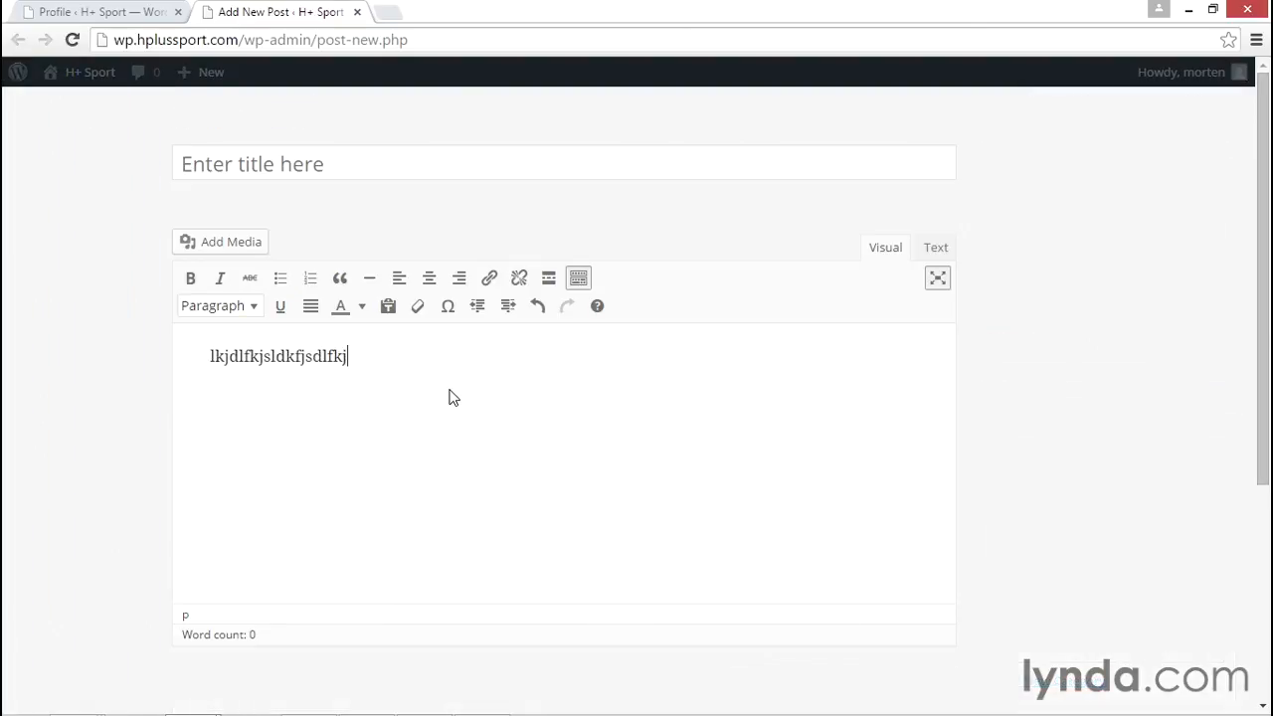
Add a Heading 2 line reading "lkjsdflkj" below the post's first paragraph, using the Markdown-style ## prefix
key(Return)
text(##)
key(space)
text(lkjsdflkj)
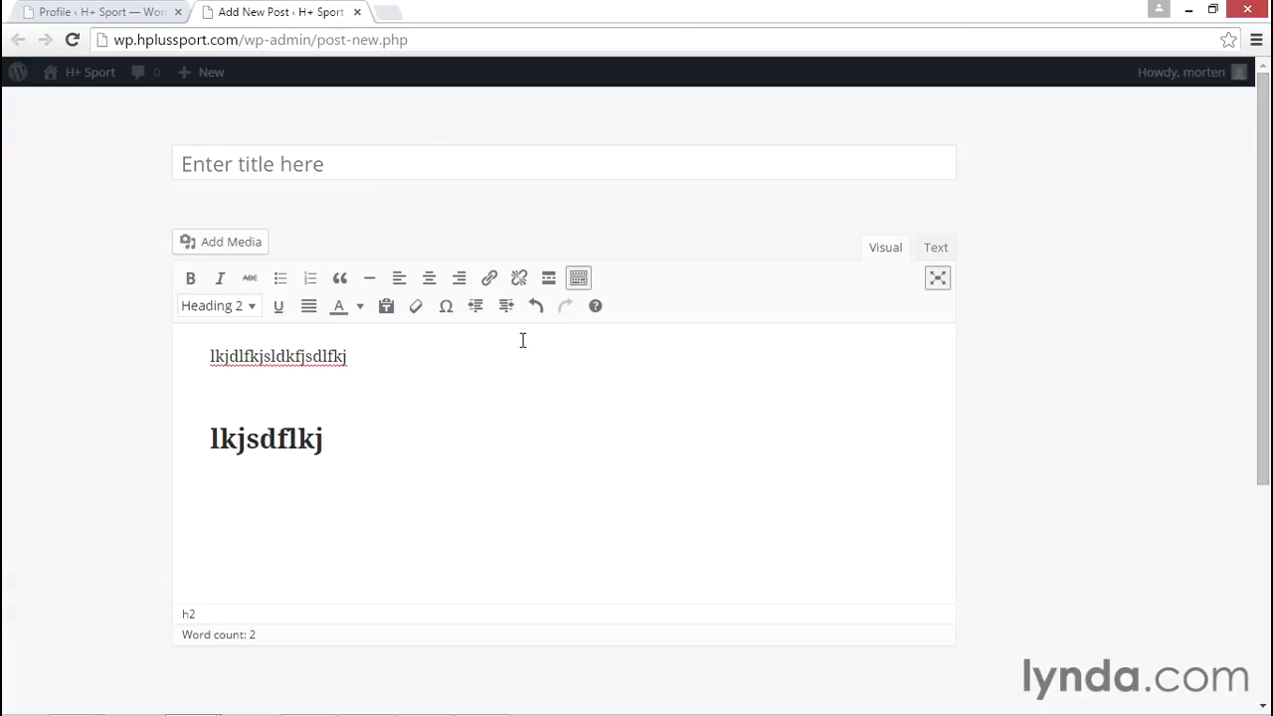
Check the profile's visual editor option and view the new post's content as HTML in the text editor
click(130, 12)
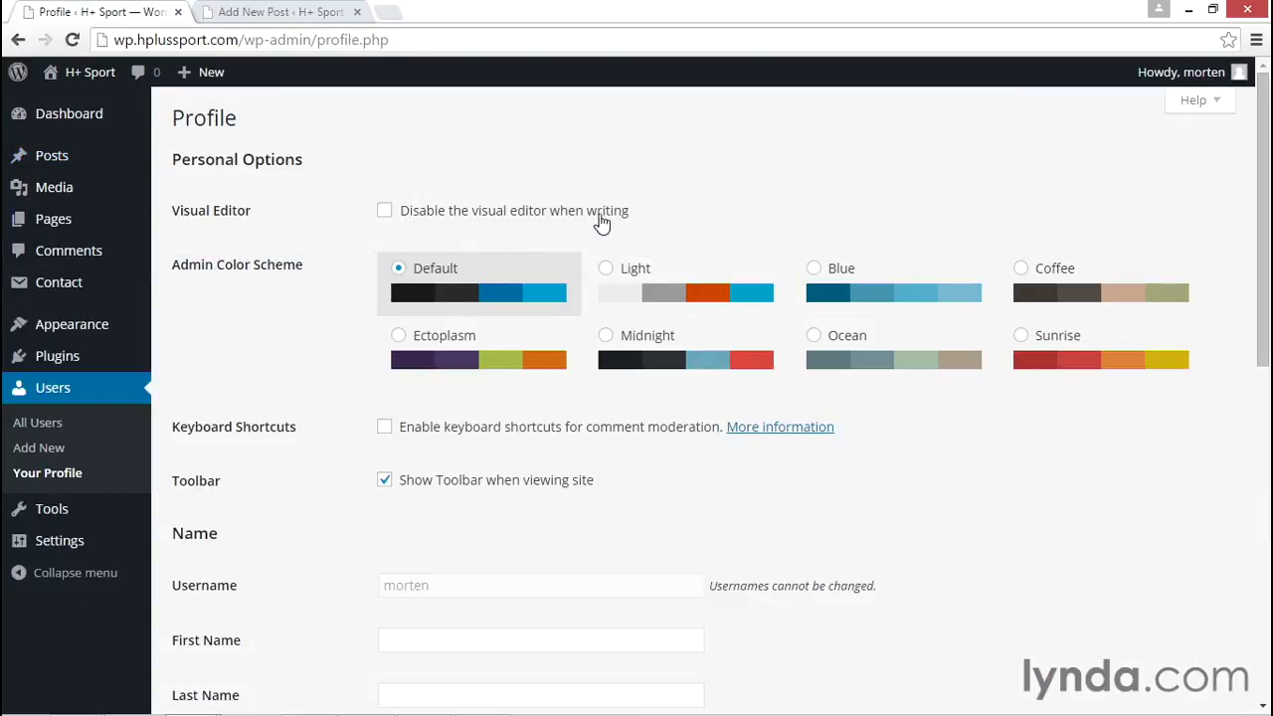
click(276, 13)
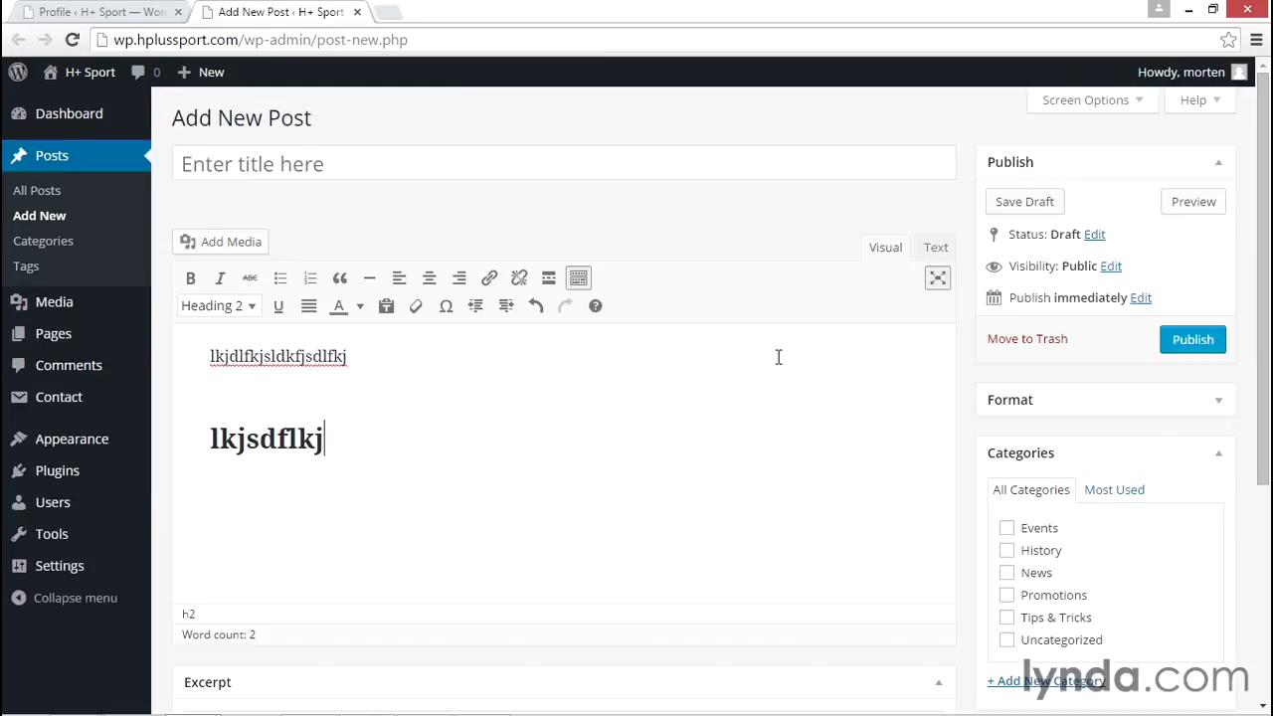
click(937, 248)
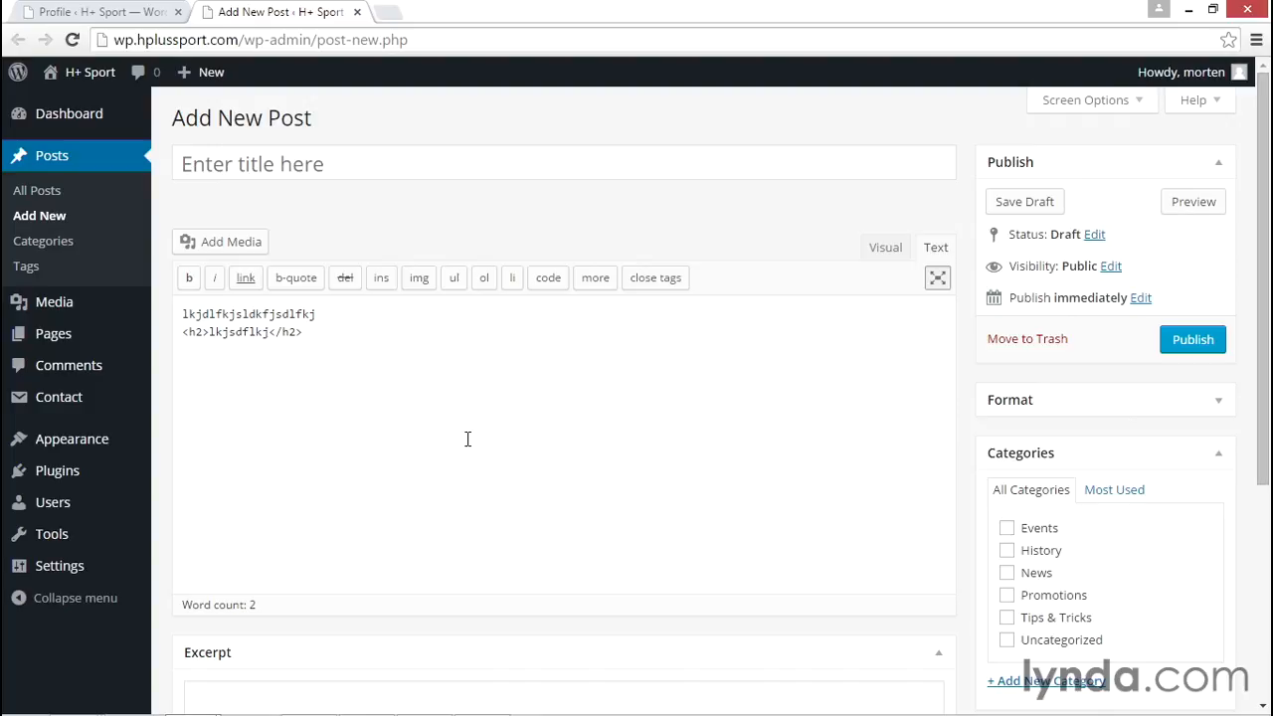
Preview admin color schemes in the profile, including Light, Blue, Coffee, Ectoplasm, Midnight and Sunrise, and restore Default
click(137, 14)
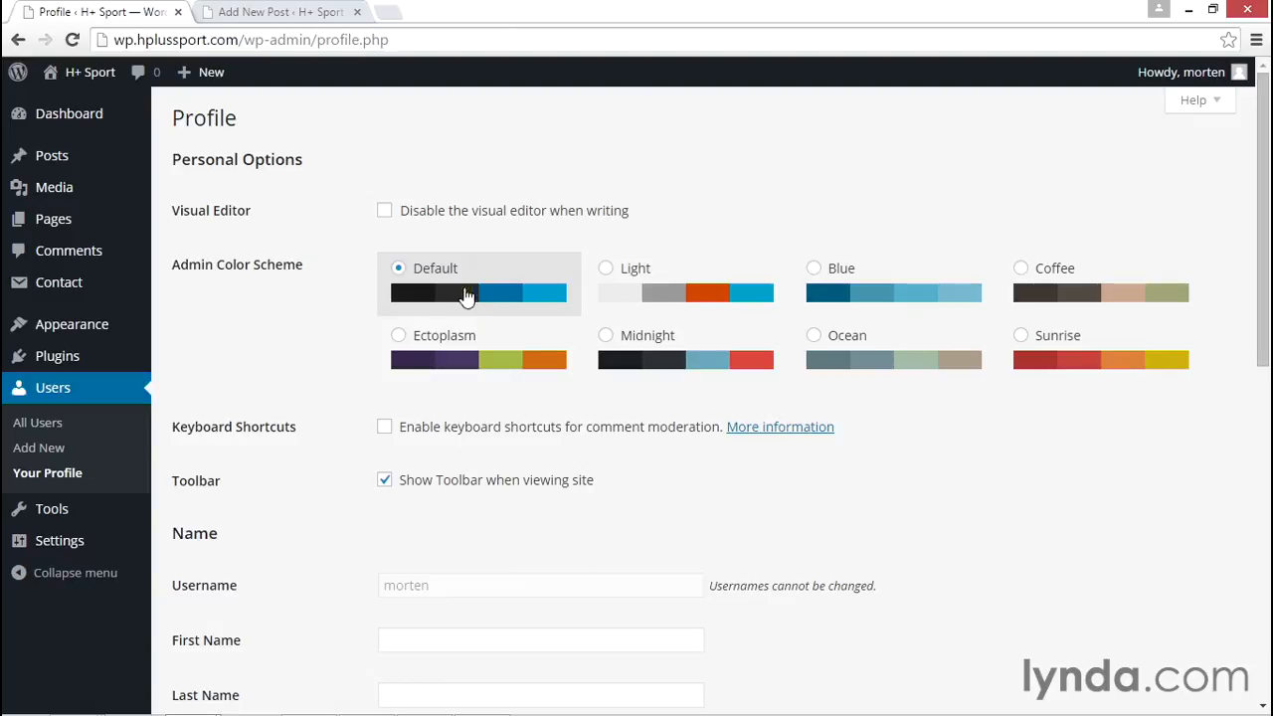
click(612, 274)
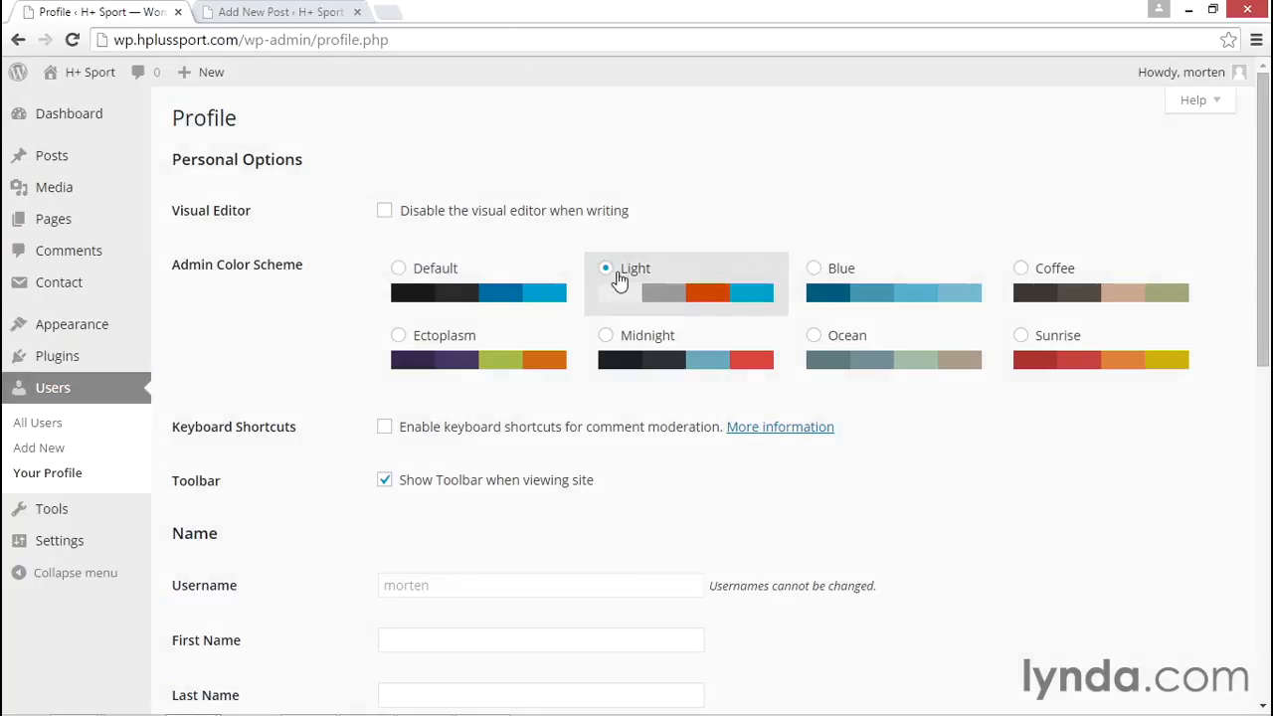
click(858, 289)
click(1115, 277)
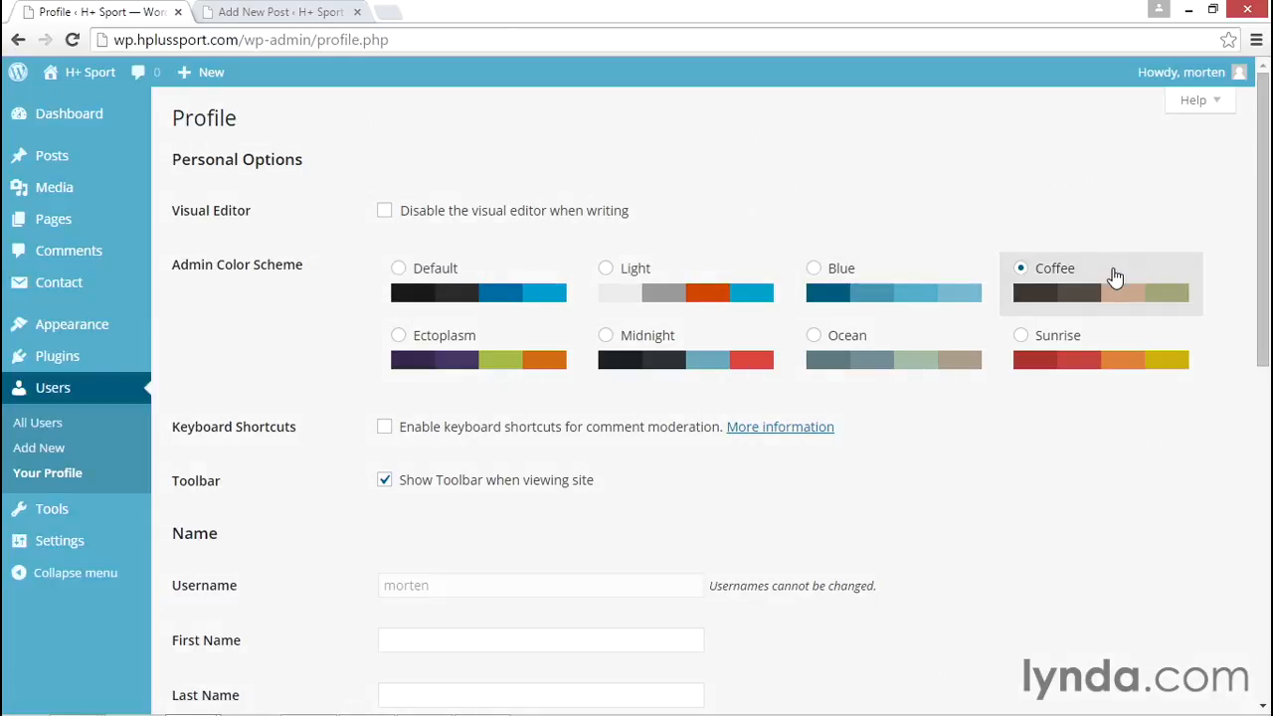
click(496, 333)
click(680, 336)
click(1087, 364)
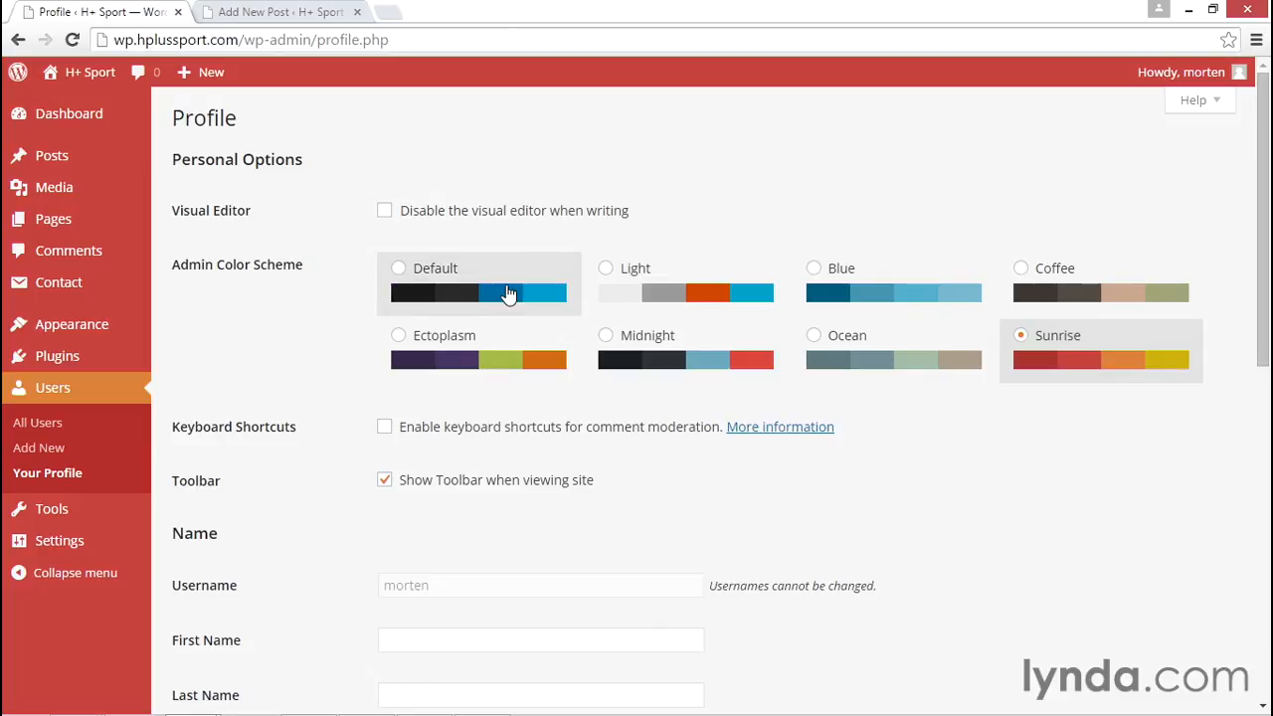
click(705, 285)
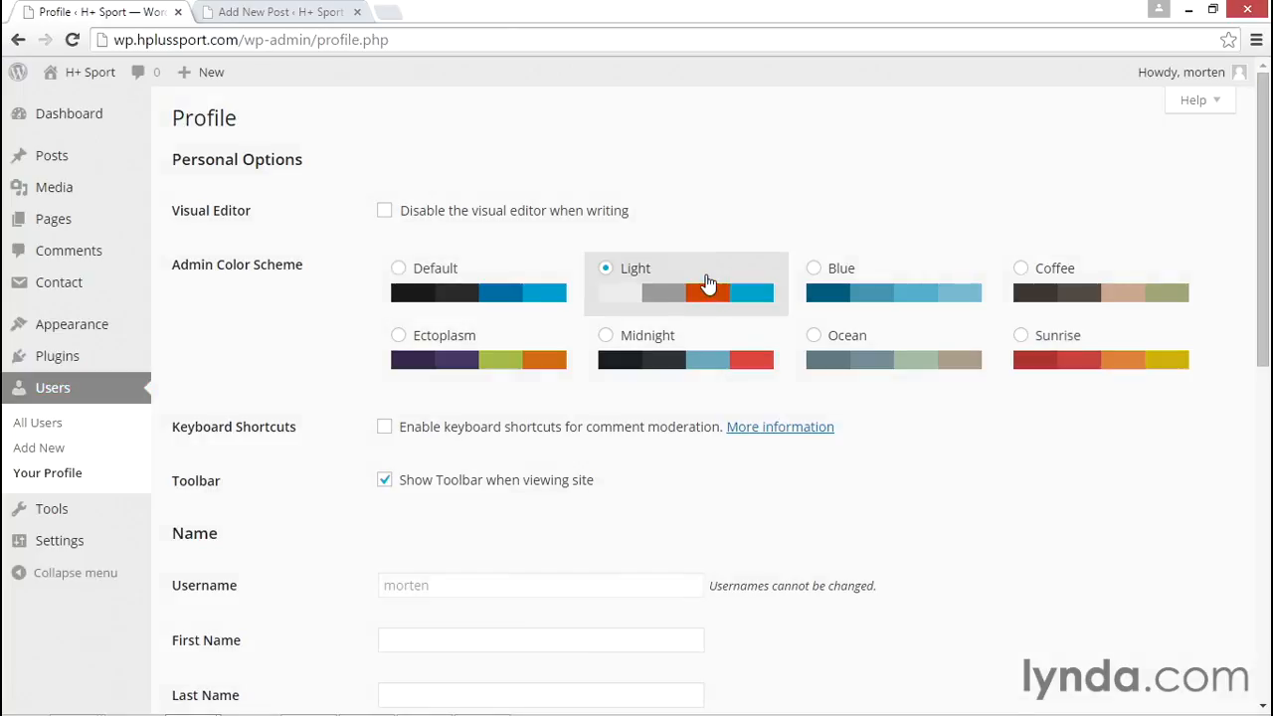
click(690, 348)
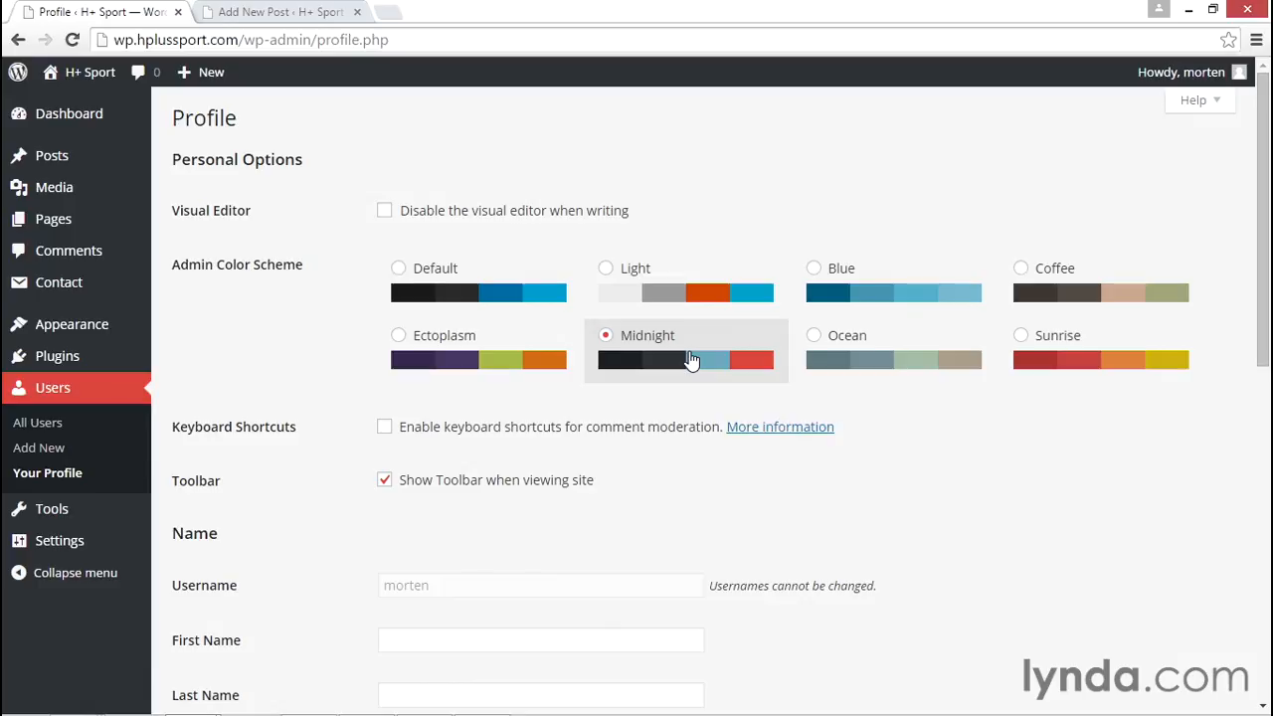
click(497, 272)
Abandon the unsaved post and visit the site's home page to examine the toolbar shown when viewing the site
scroll(1000, 510, down, 1)
scroll(987, 515, down, 1)
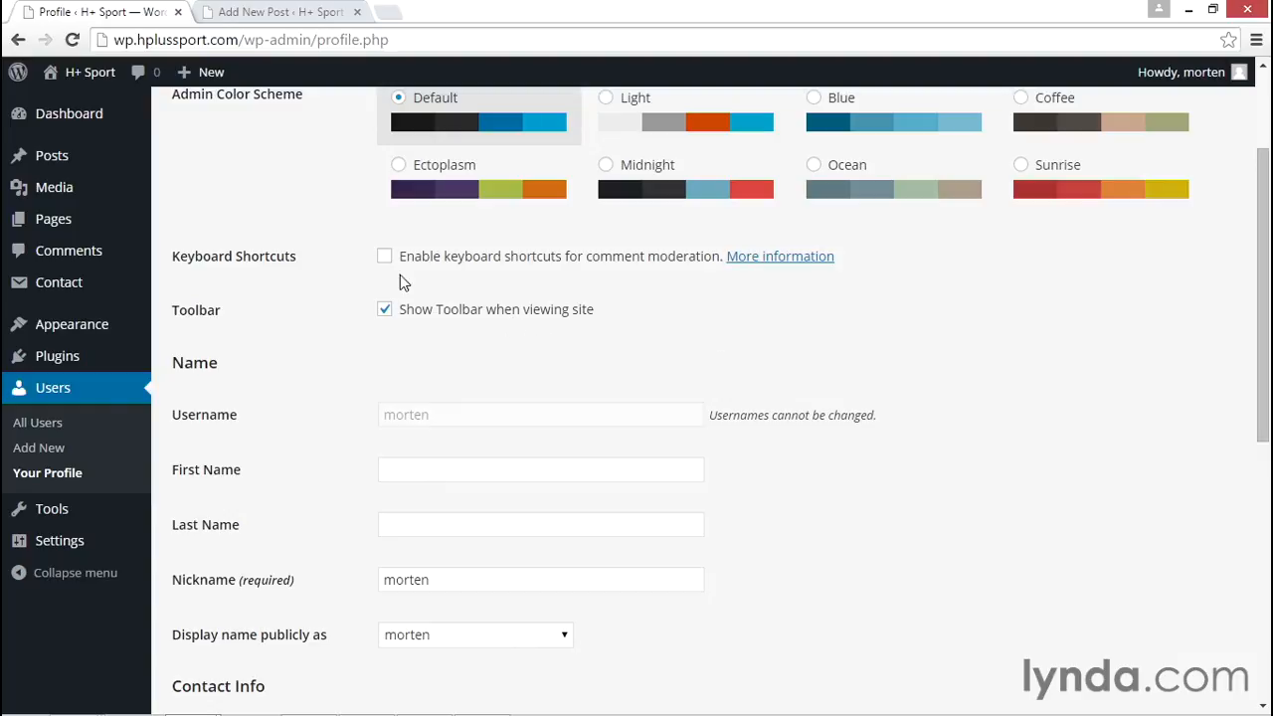
click(278, 12)
click(70, 86)
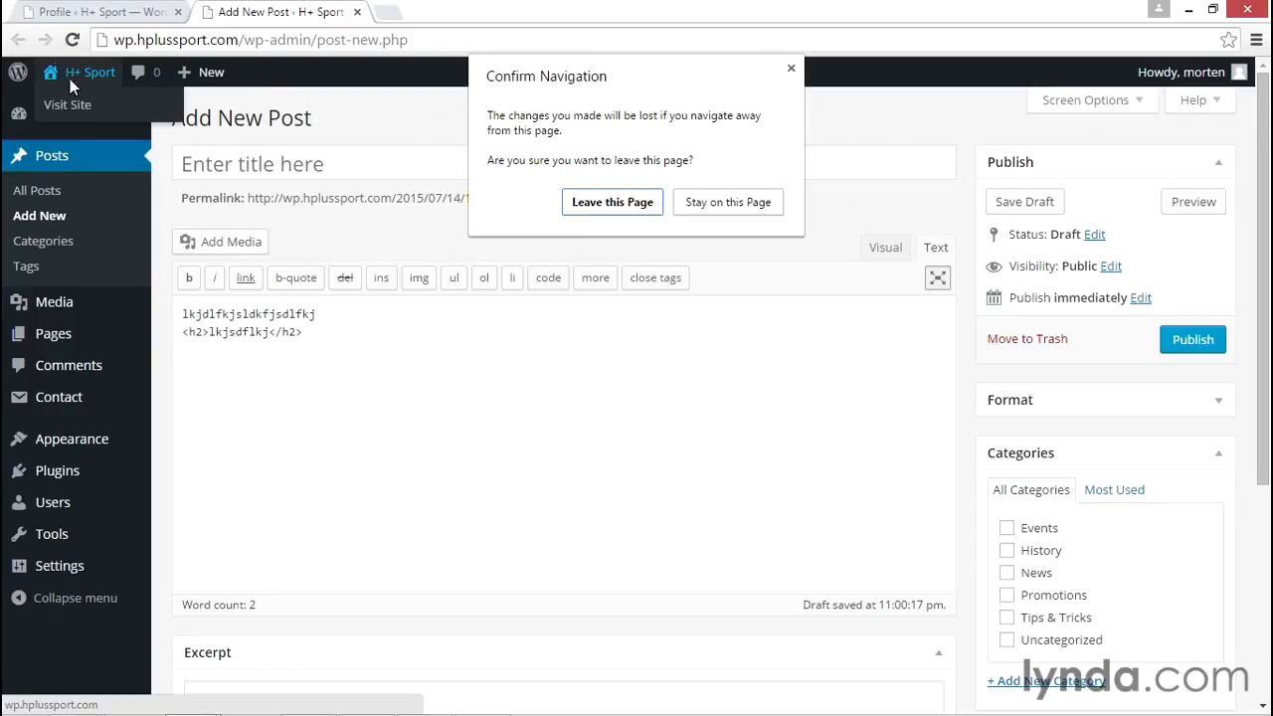
click(623, 201)
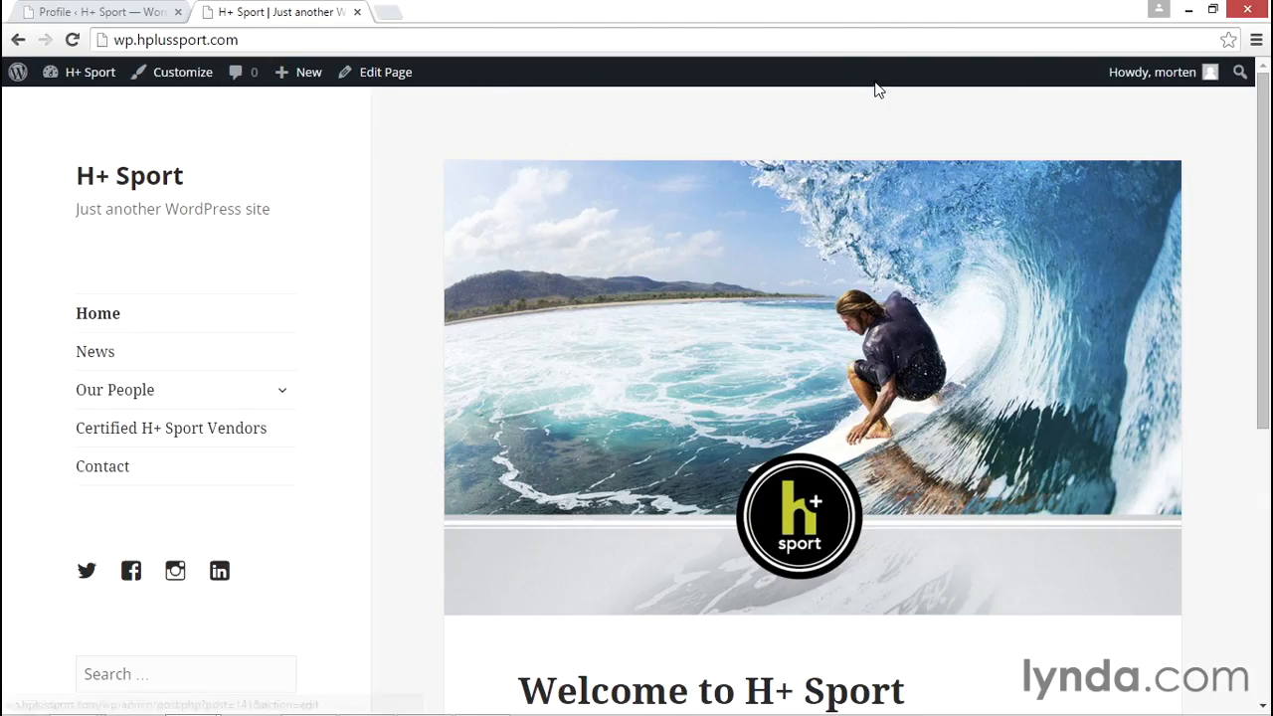
Fill in the profile's first name and last name, and replace the nickname with the user's own nickname
click(95, 13)
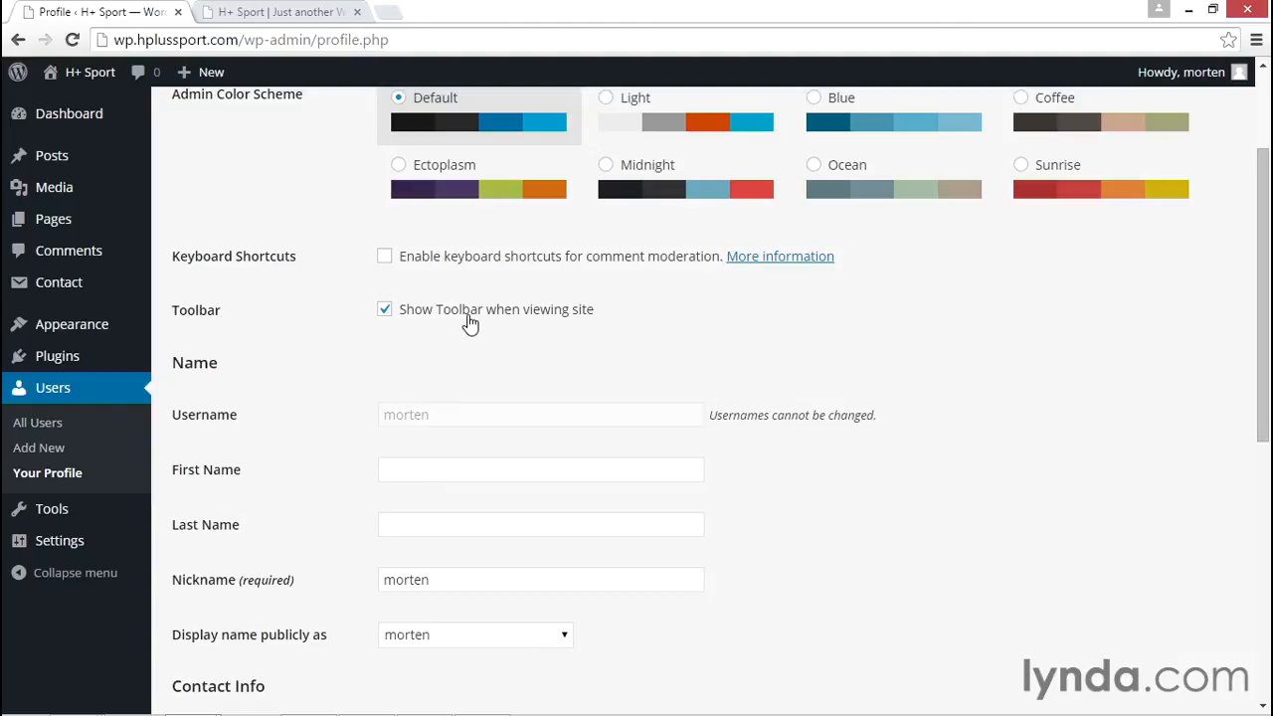
scroll(869, 439, down, 2)
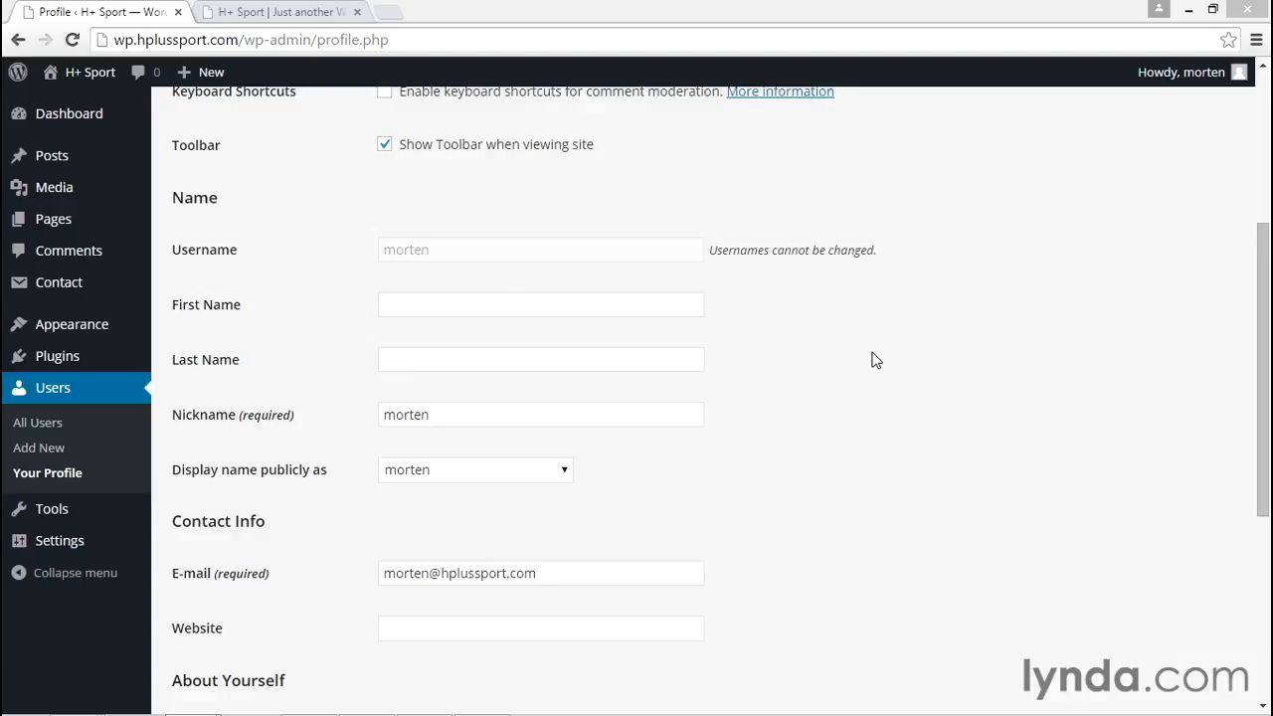
scroll(875, 360, down, 1)
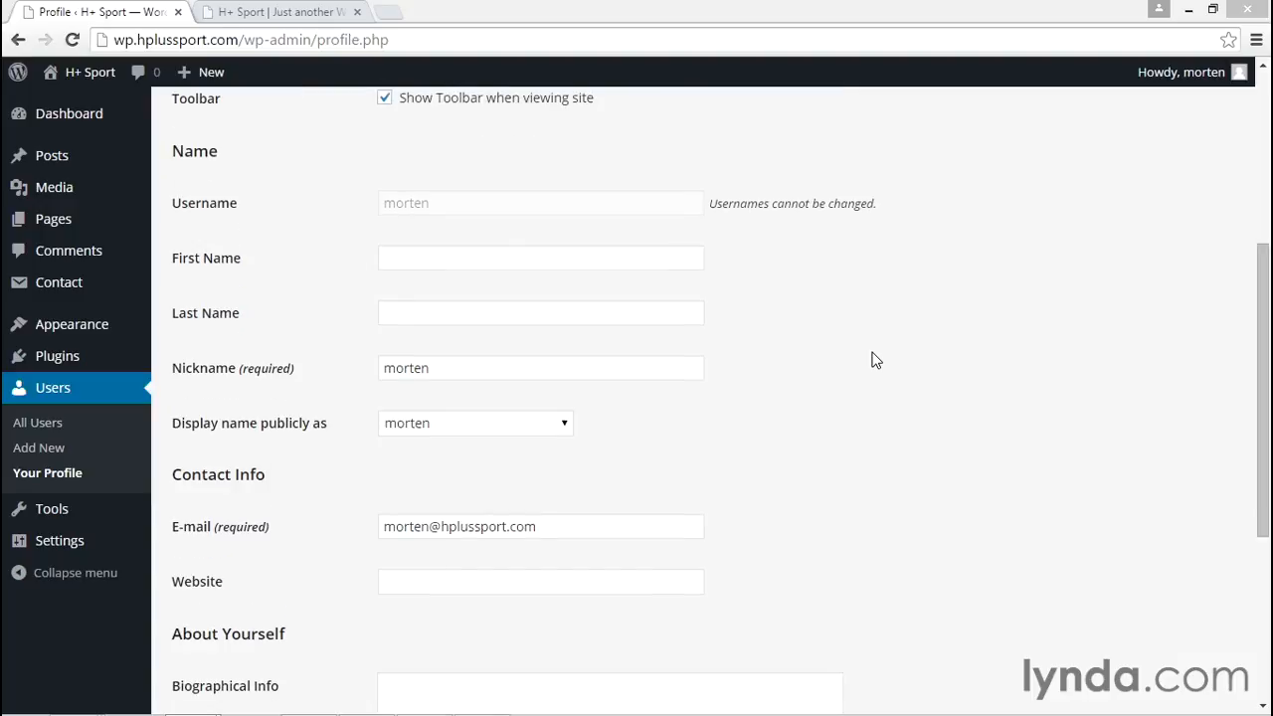
click(507, 269)
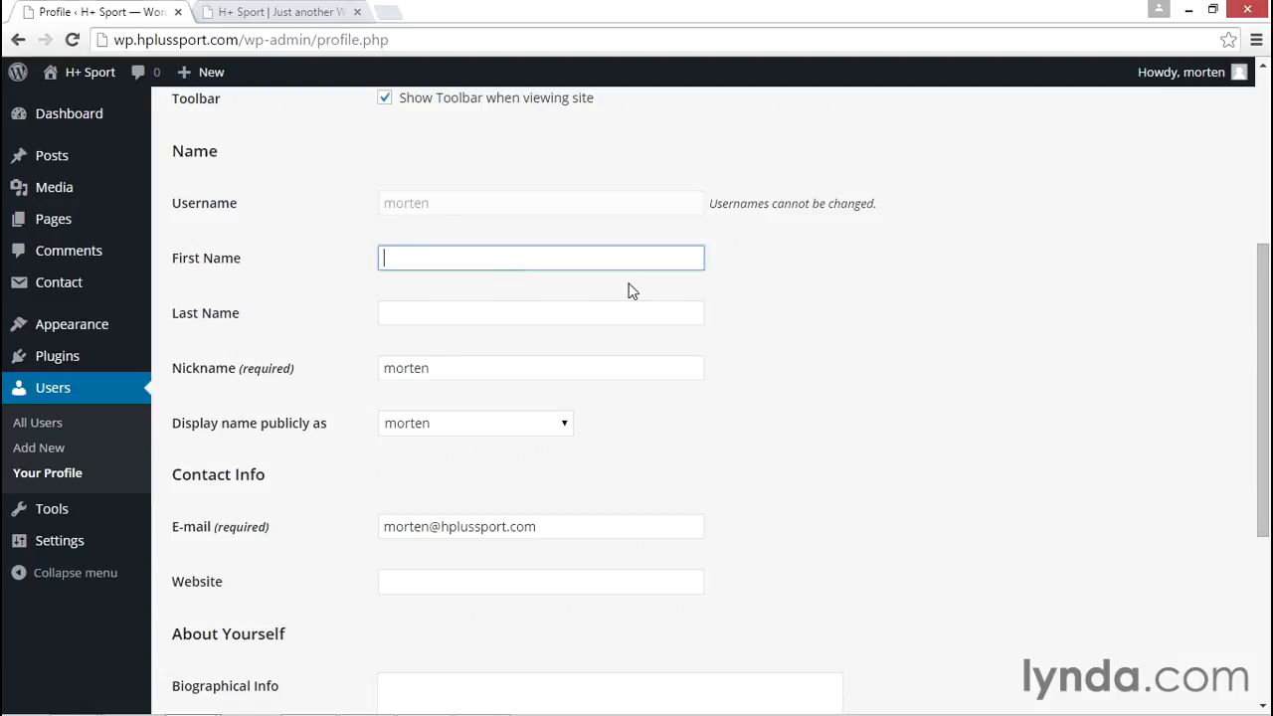
text(Morten)
key(Tab)
text(Rand-Hendriksen)
key(Tab)
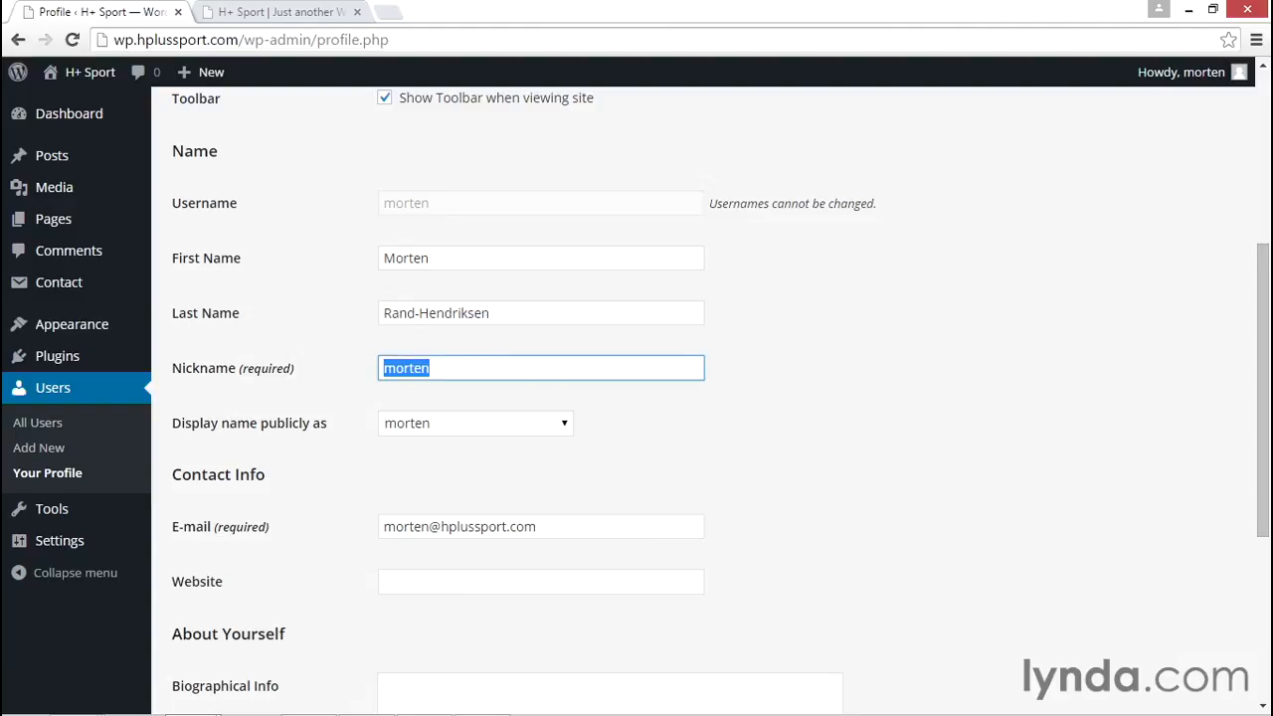
text(mor10)
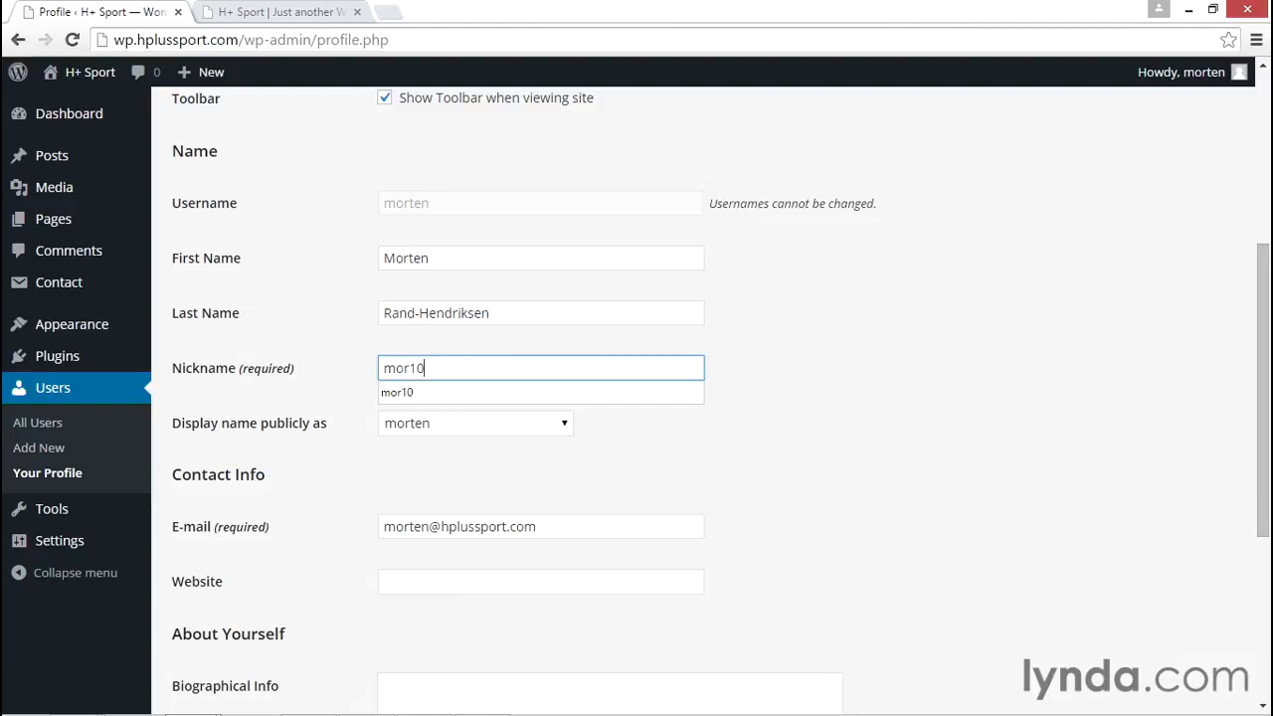
click(971, 392)
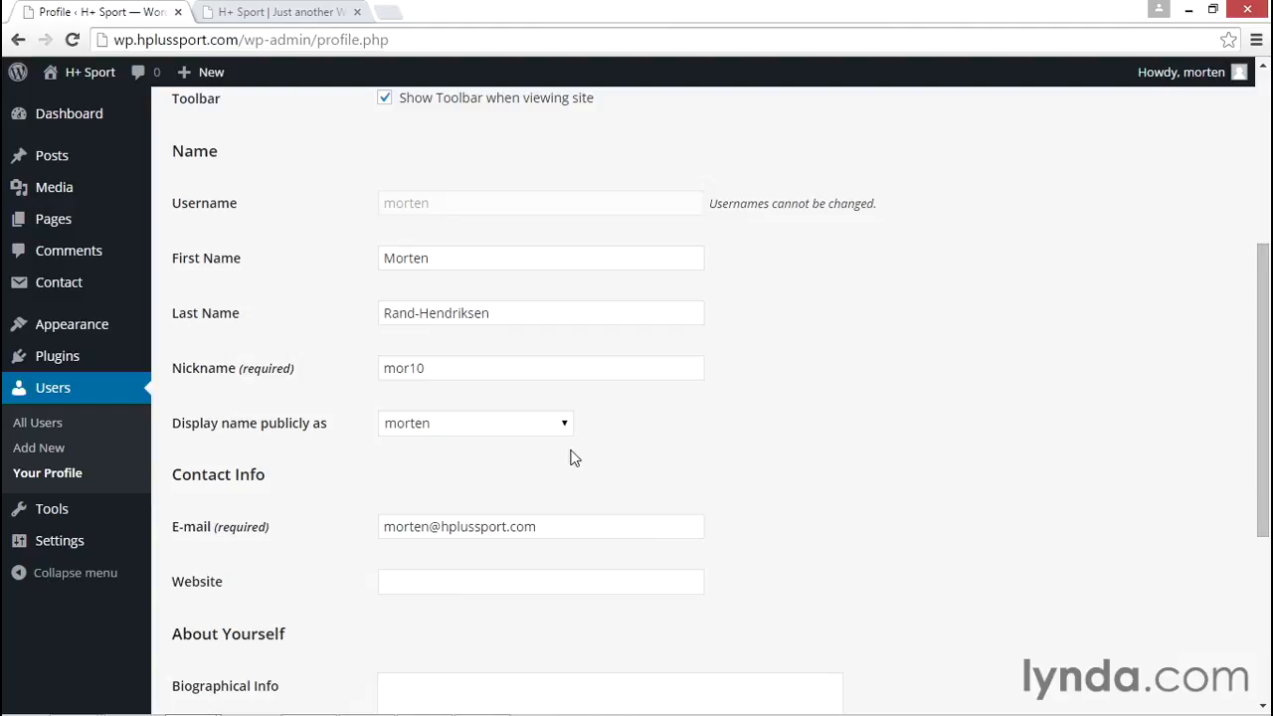
Review the public display name options and examine how the author is credited on the site's News page
click(487, 426)
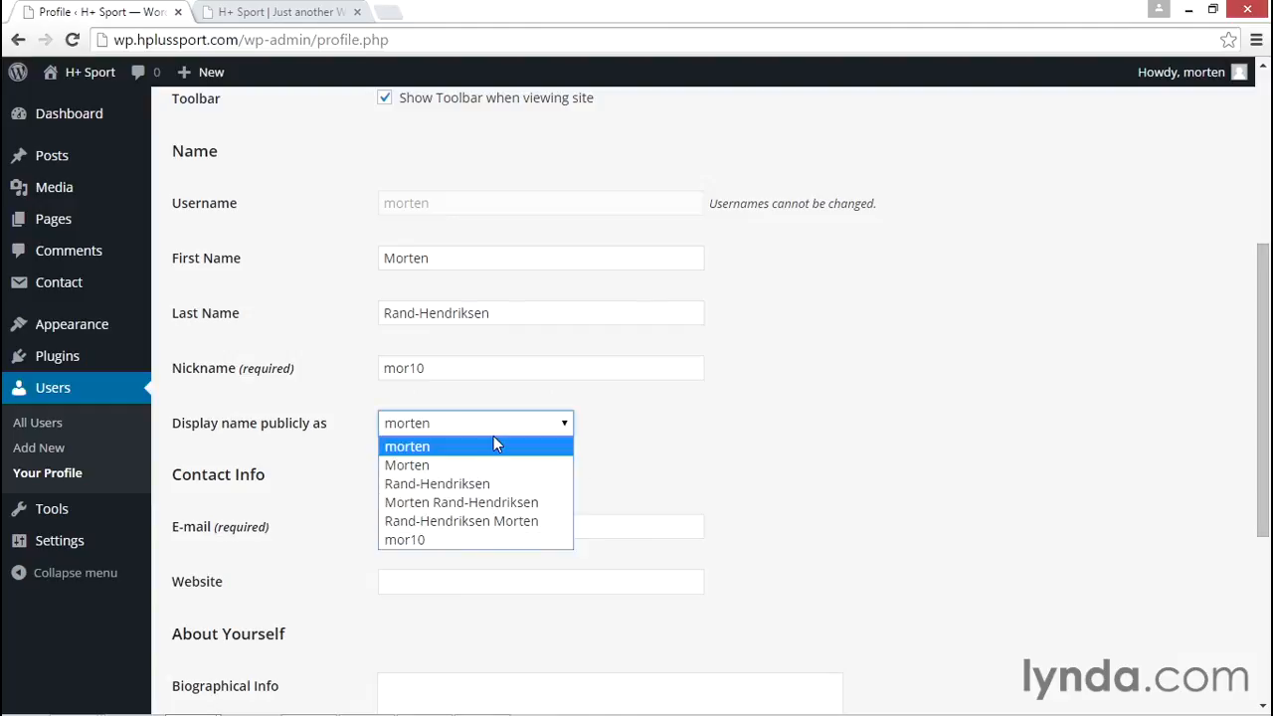
click(279, 12)
scroll(410, 438, down, 1)
click(90, 260)
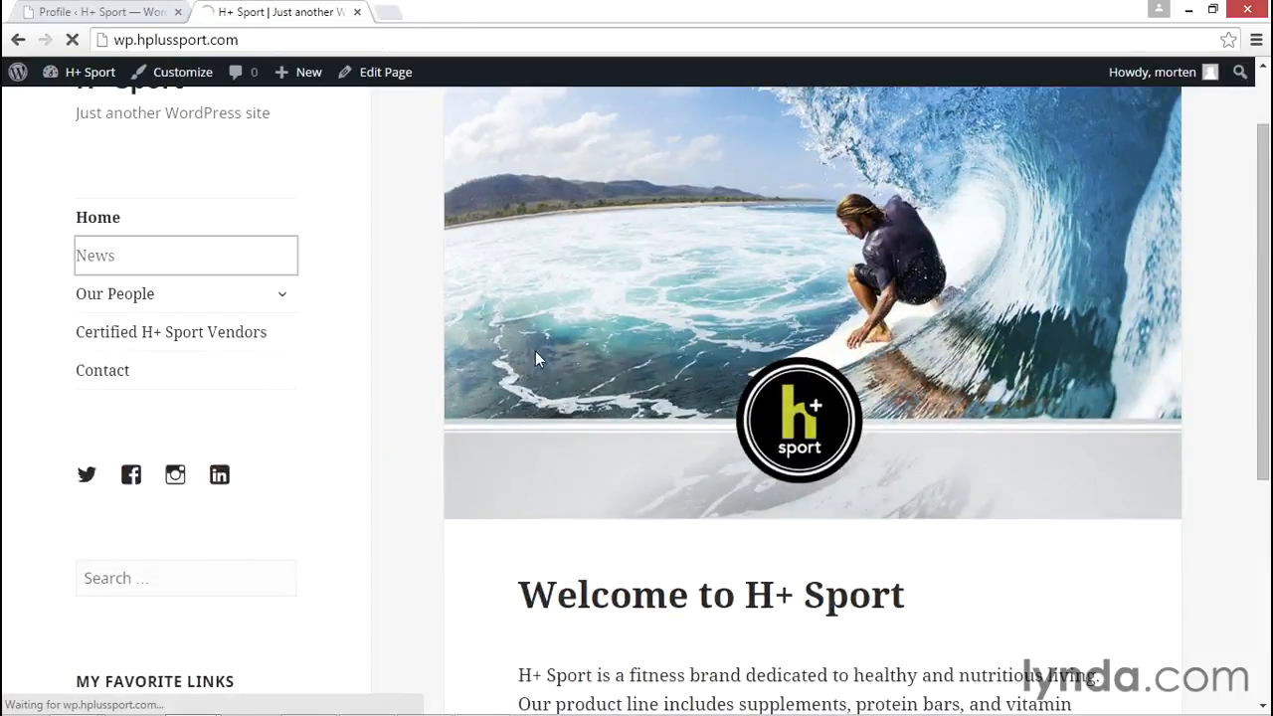
scroll(442, 396, down, 8)
scroll(445, 396, down, 1)
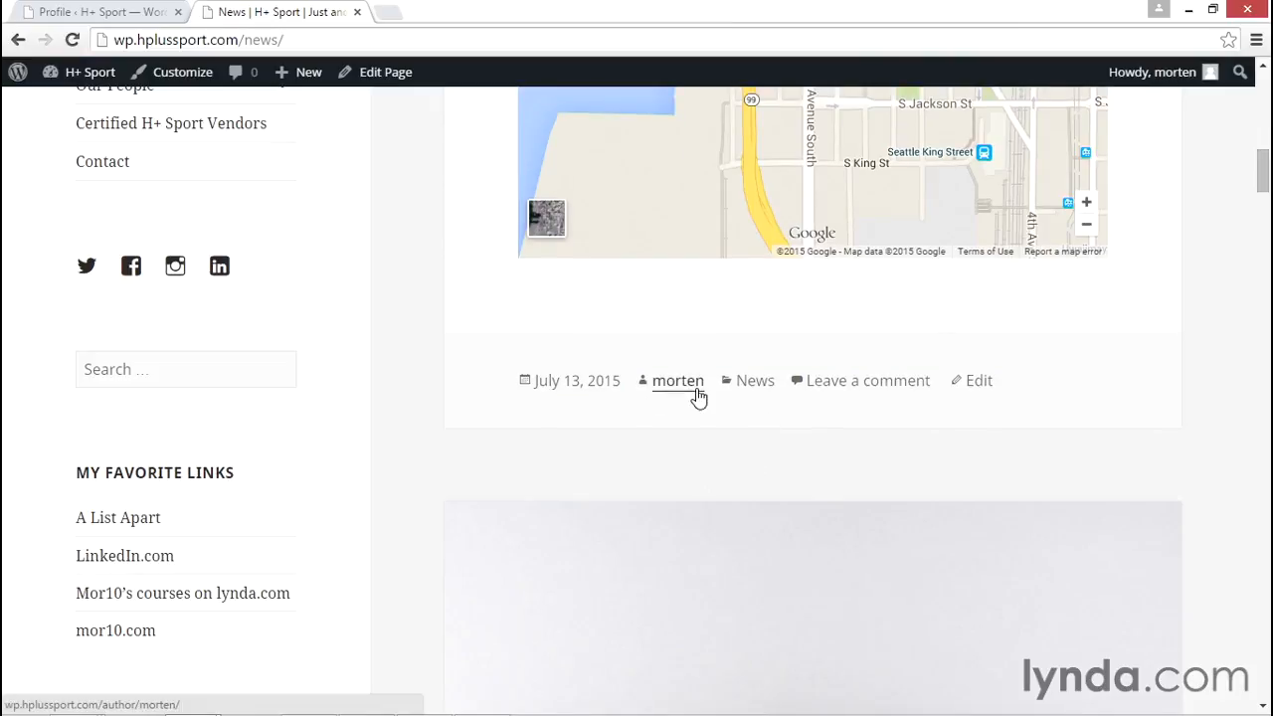
Set the profile's public display name to the user's full name, first name before last name, and update the profile
click(130, 14)
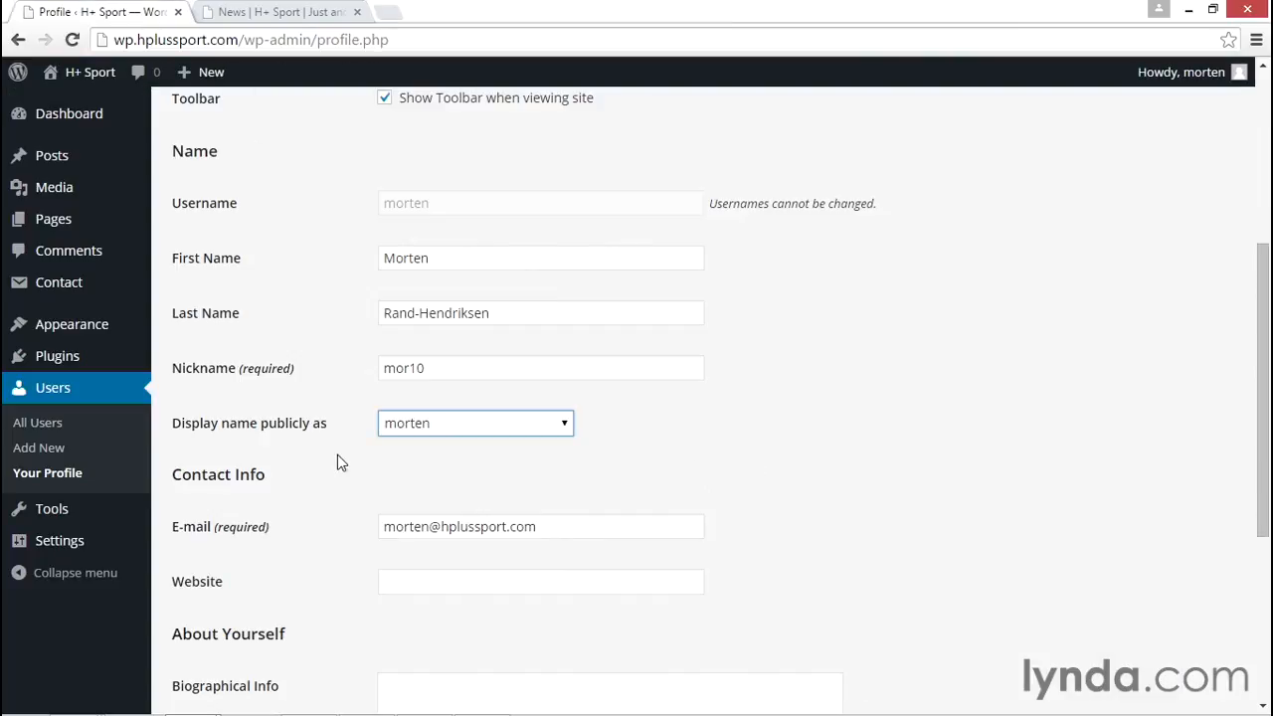
click(471, 424)
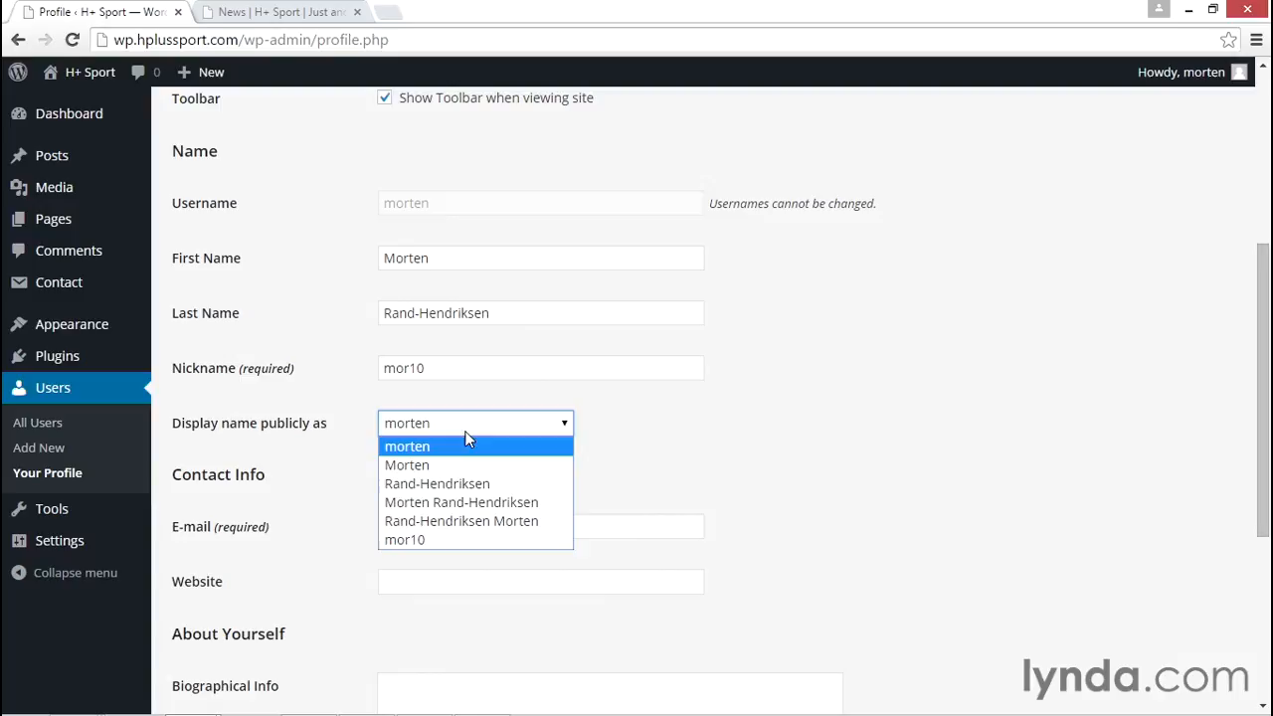
click(483, 512)
scroll(750, 478, down, 4)
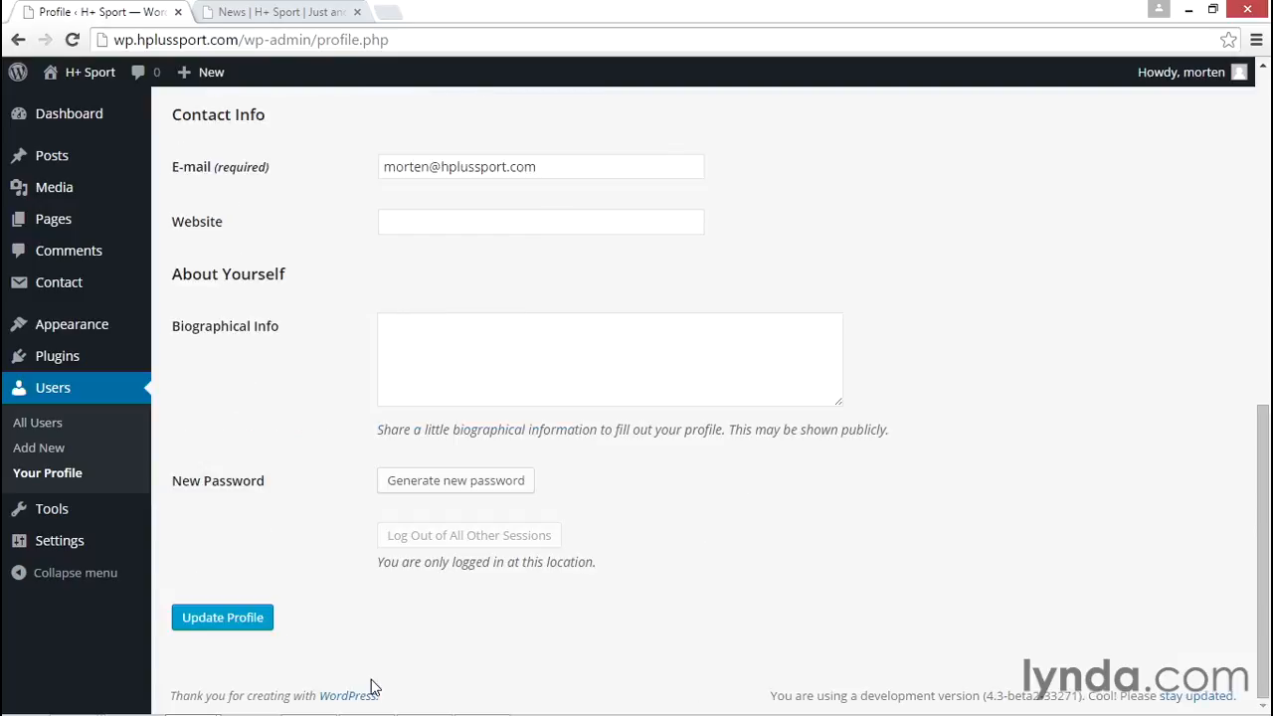
click(223, 618)
Reload the News page to check the author name on the post, and return to the profile's name and contact settings
click(321, 14)
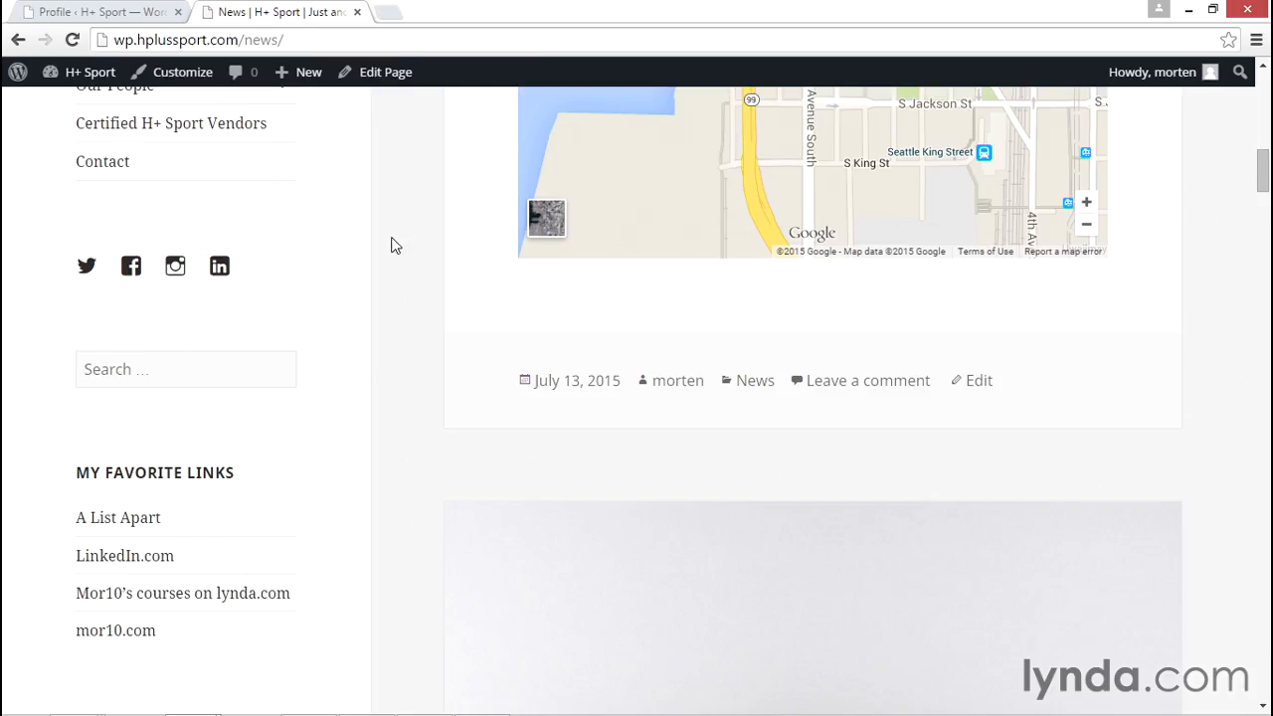
key(F5)
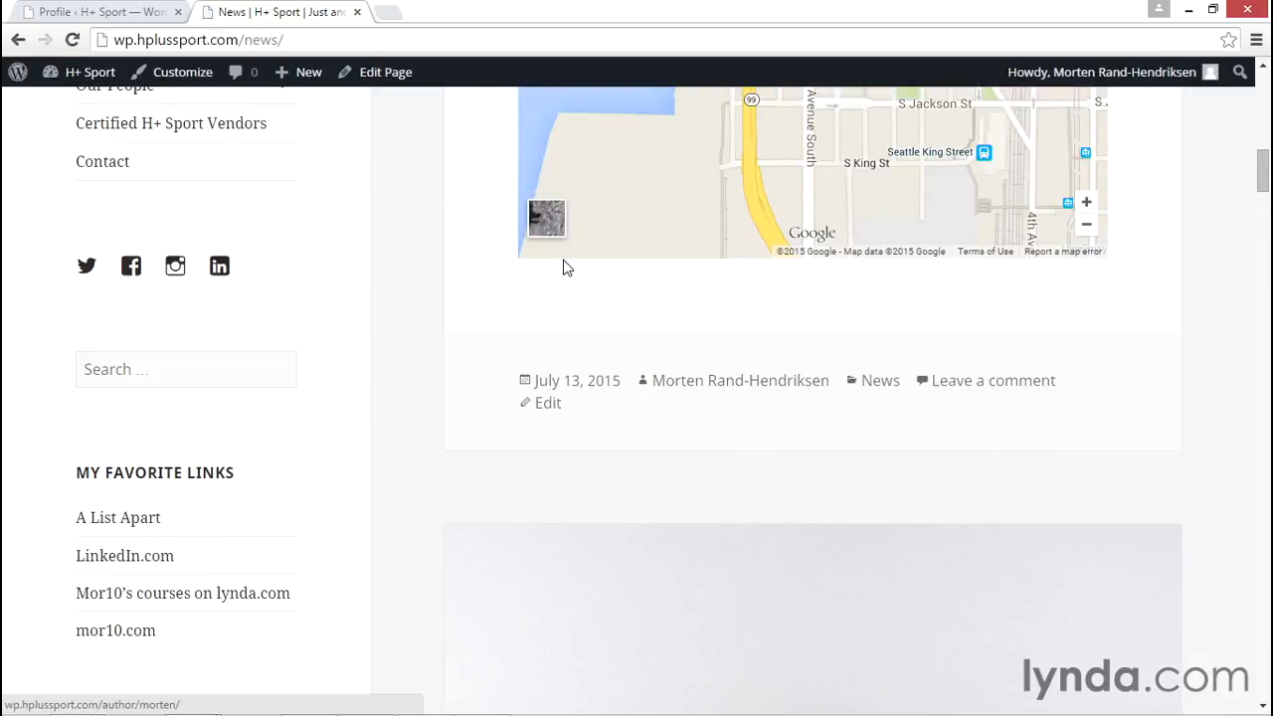
click(129, 14)
scroll(569, 520, down, 4)
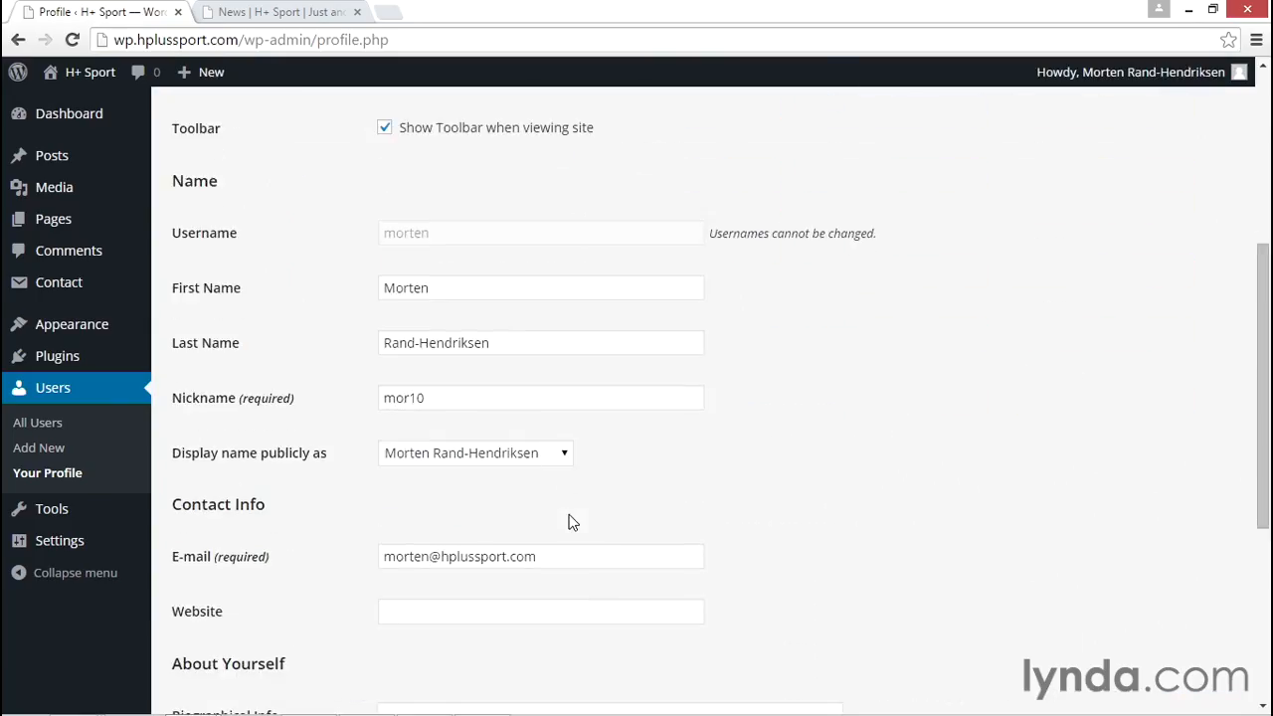
Review the choices for the public display name and the required e-mail field under Contact Info
scroll(741, 527, down, 1)
click(548, 356)
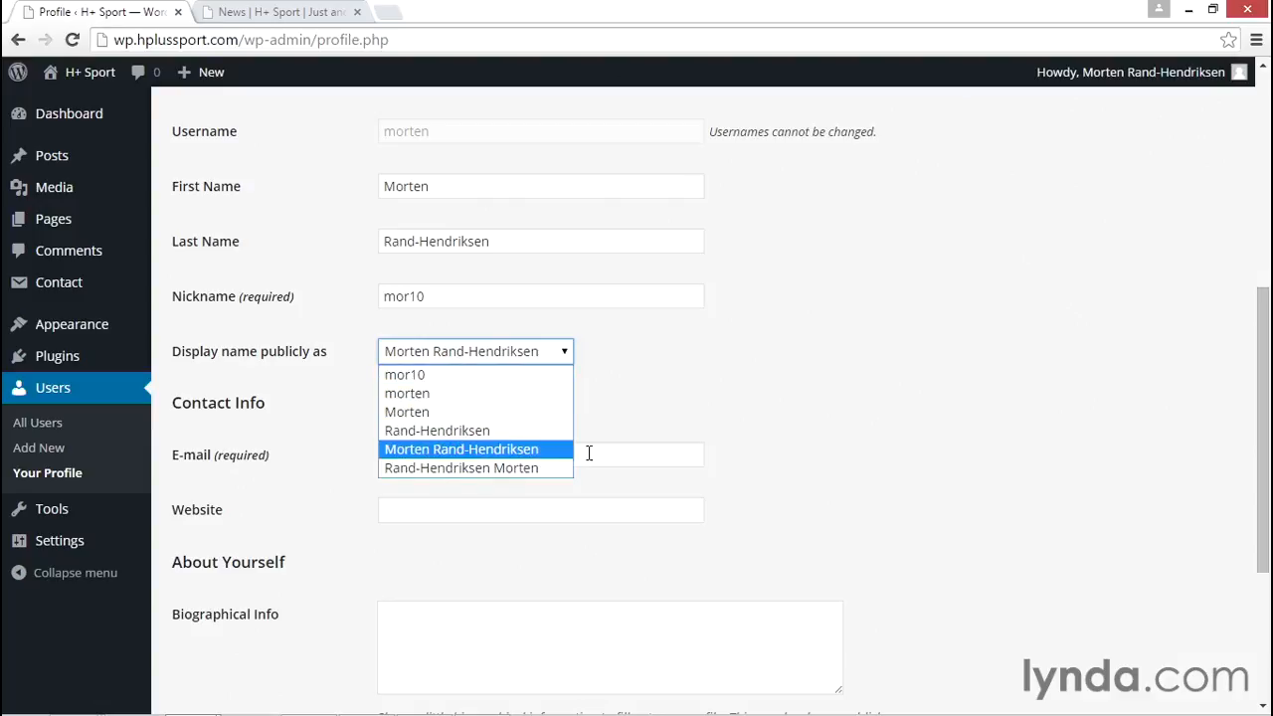
click(726, 446)
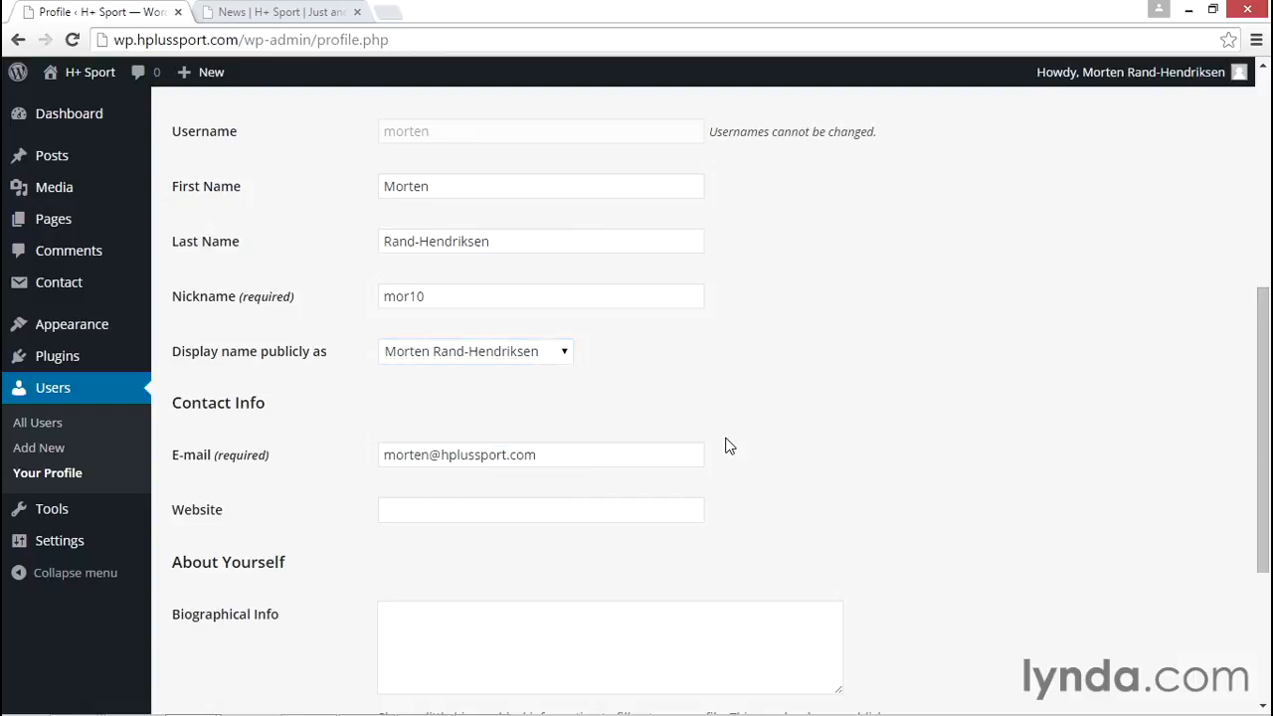
click(613, 464)
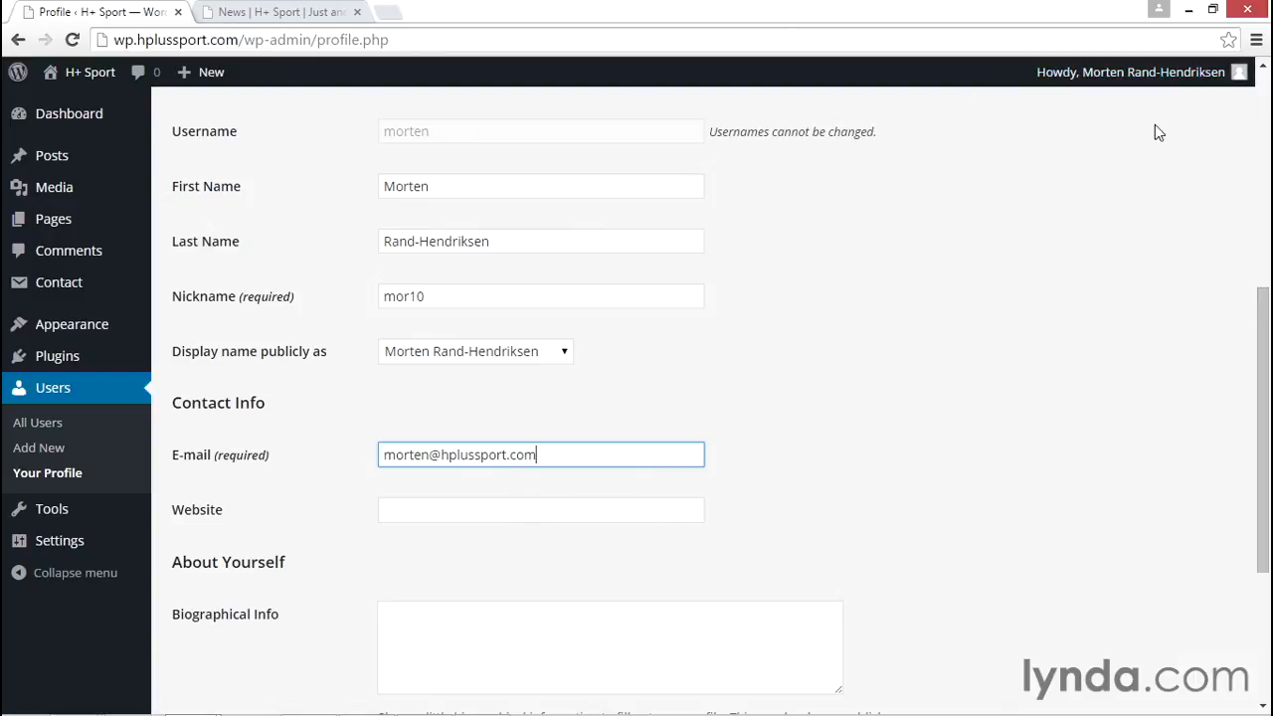
mouse_move(1194, 78)
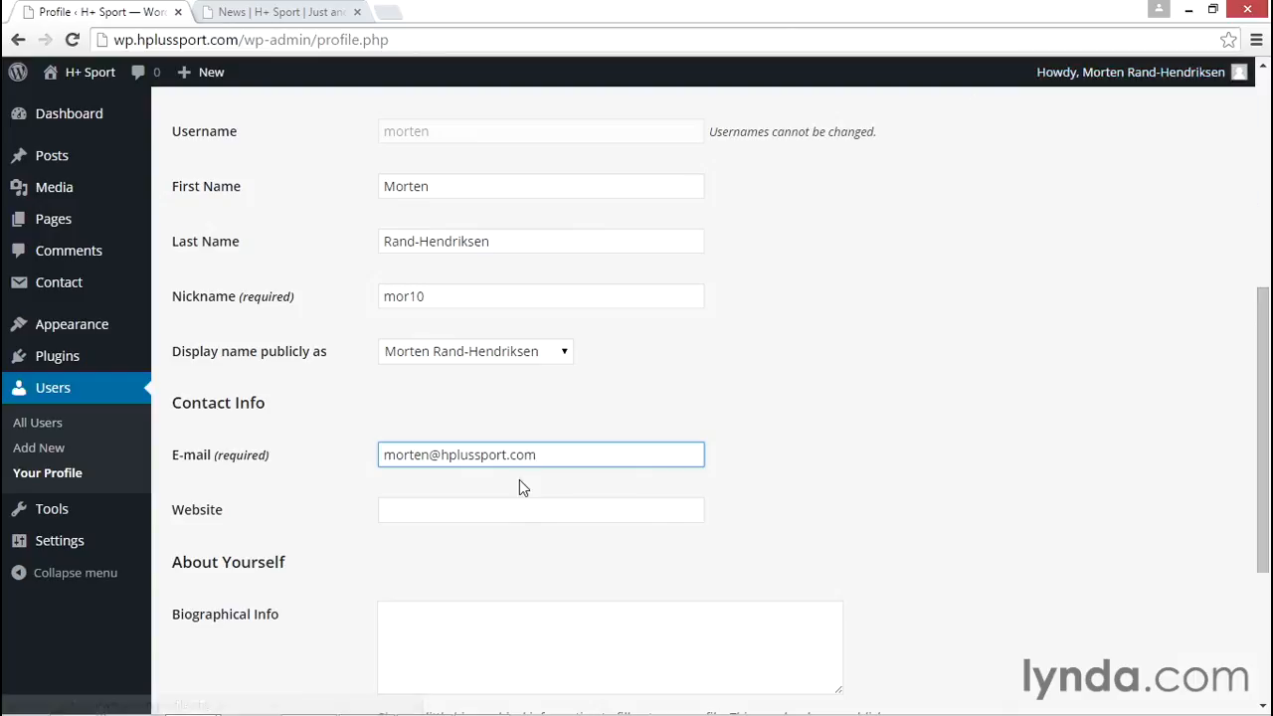
click(839, 450)
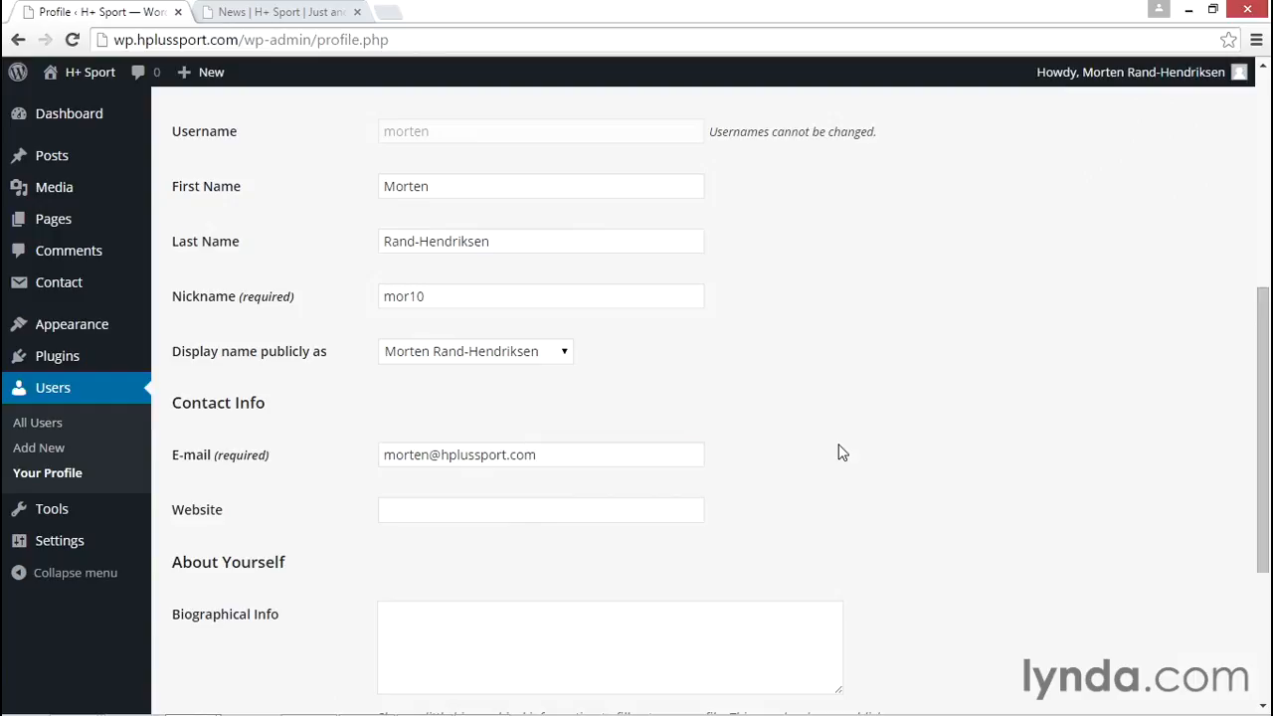
scroll(819, 448, down, 1)
click(393, 396)
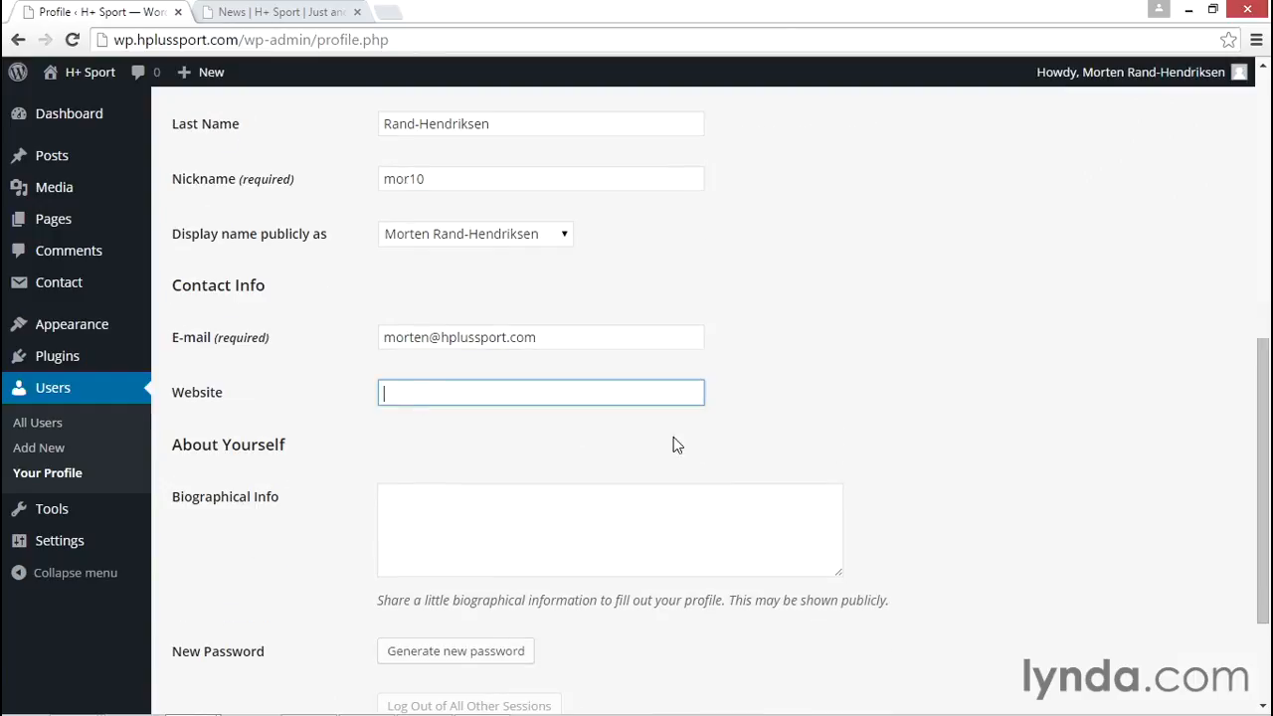
text(http)
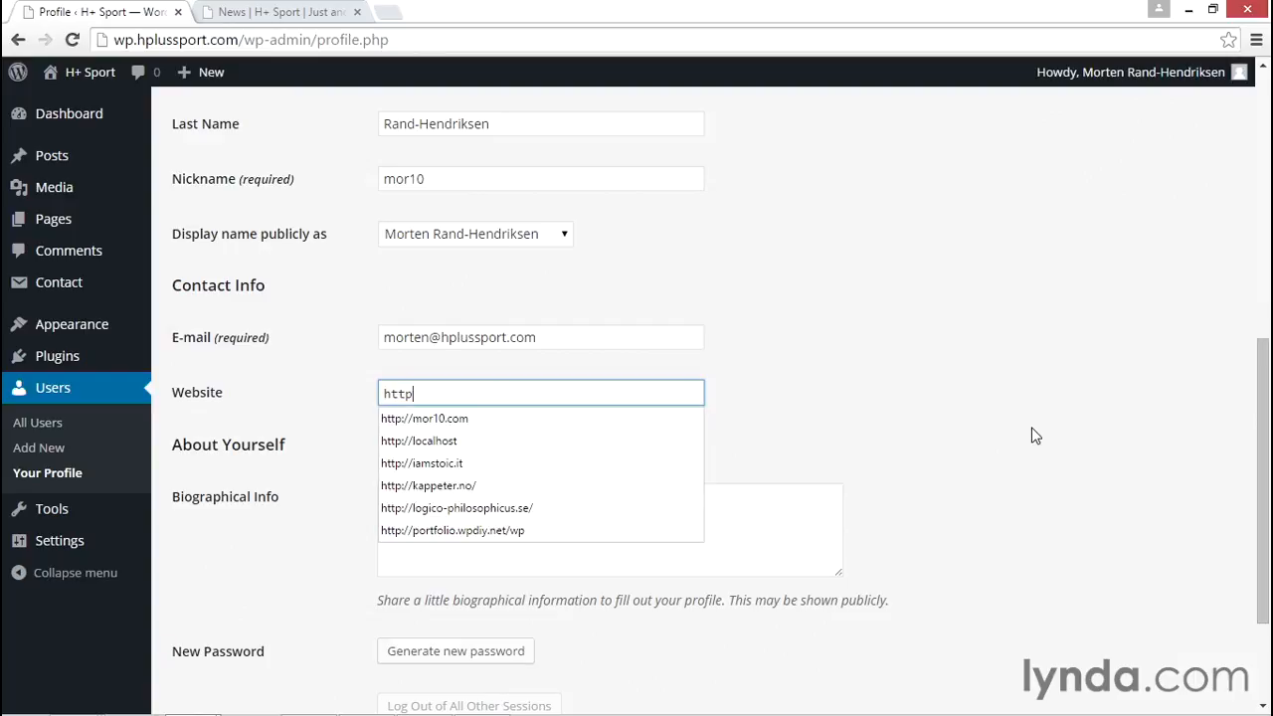
key(Down)
key(Return)
scroll(1031, 435, up, 1)
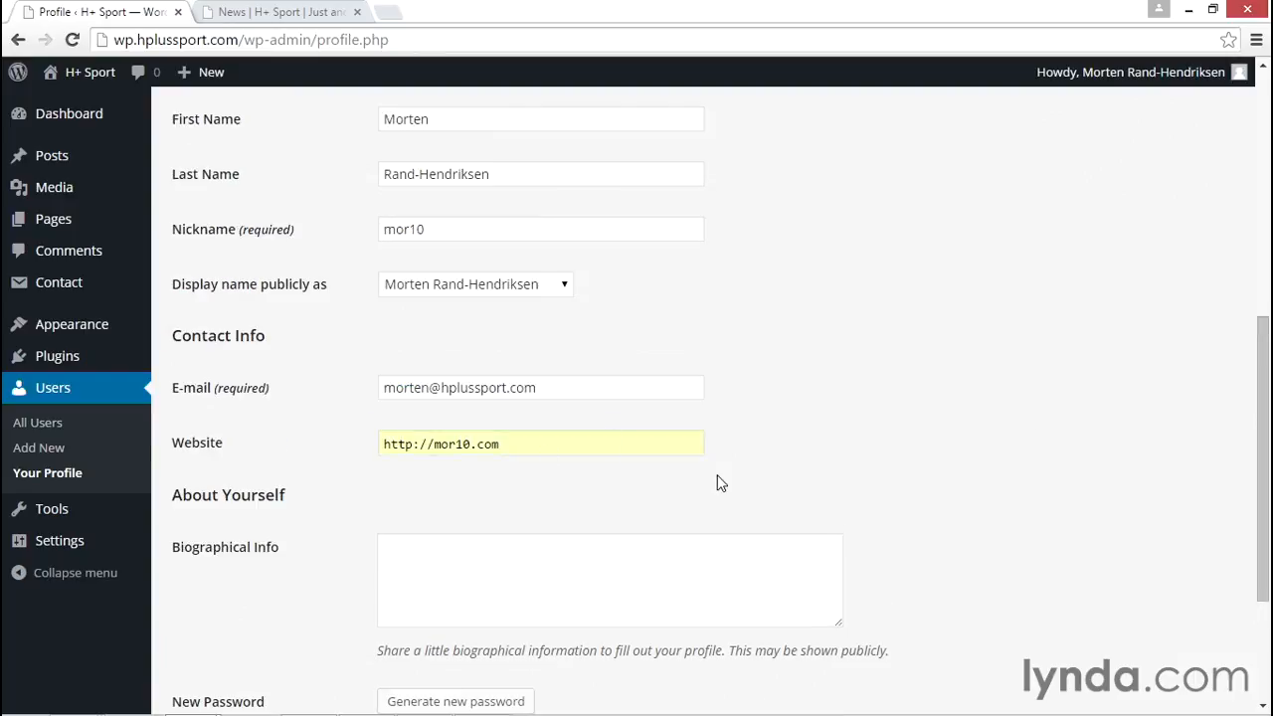
Enter a short biography that names the user and ends with "There's not much to say.", and update the profile
scroll(804, 454, down, 3)
click(546, 451)
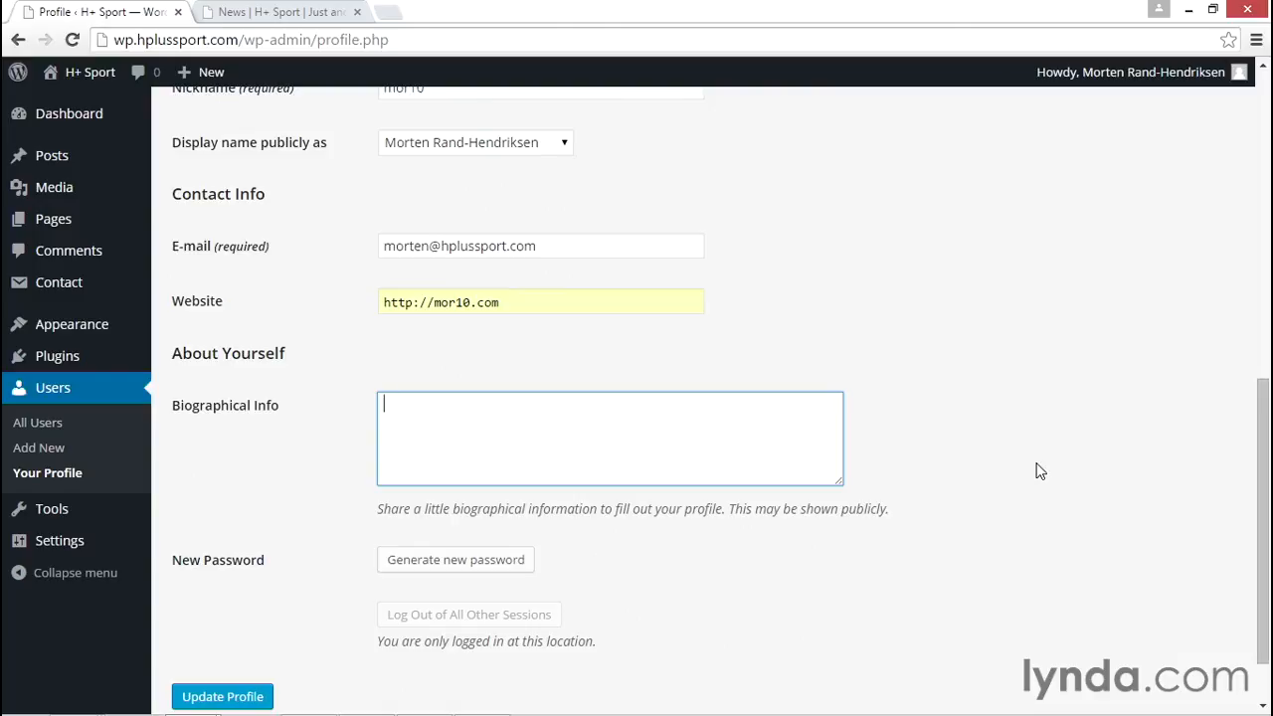
text(This is morten's bio. There's not much to say.)
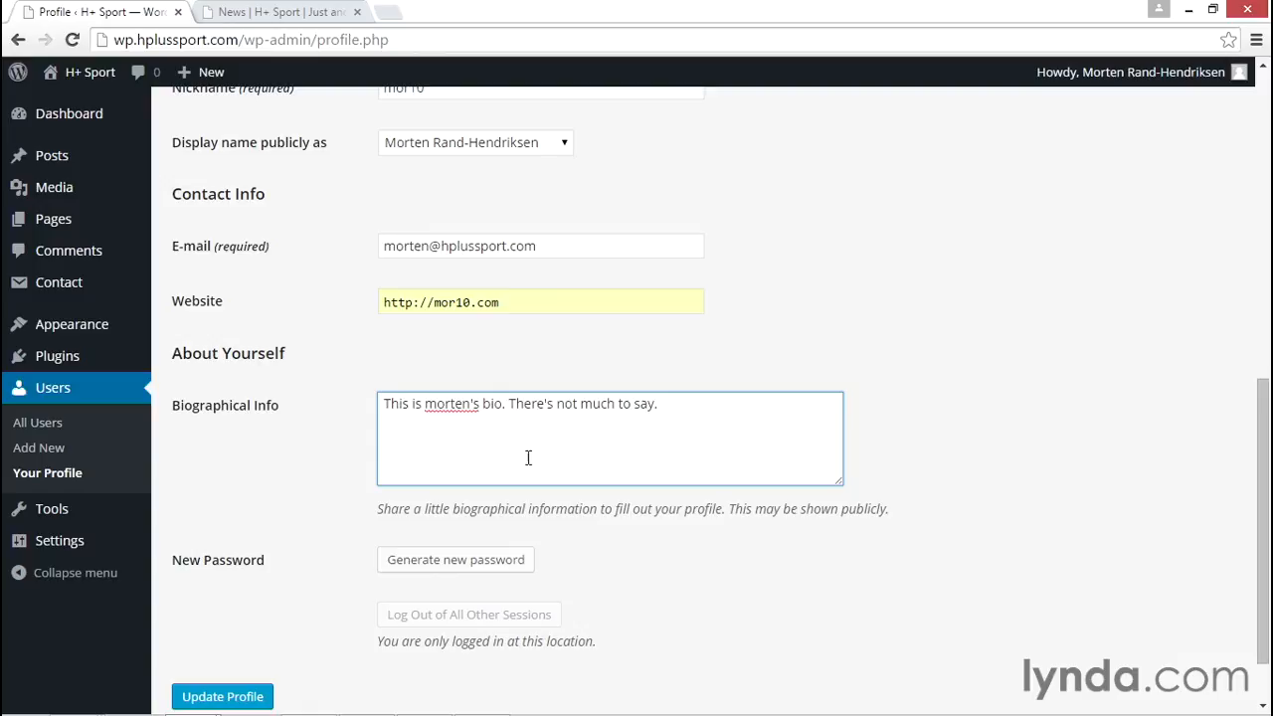
click(249, 695)
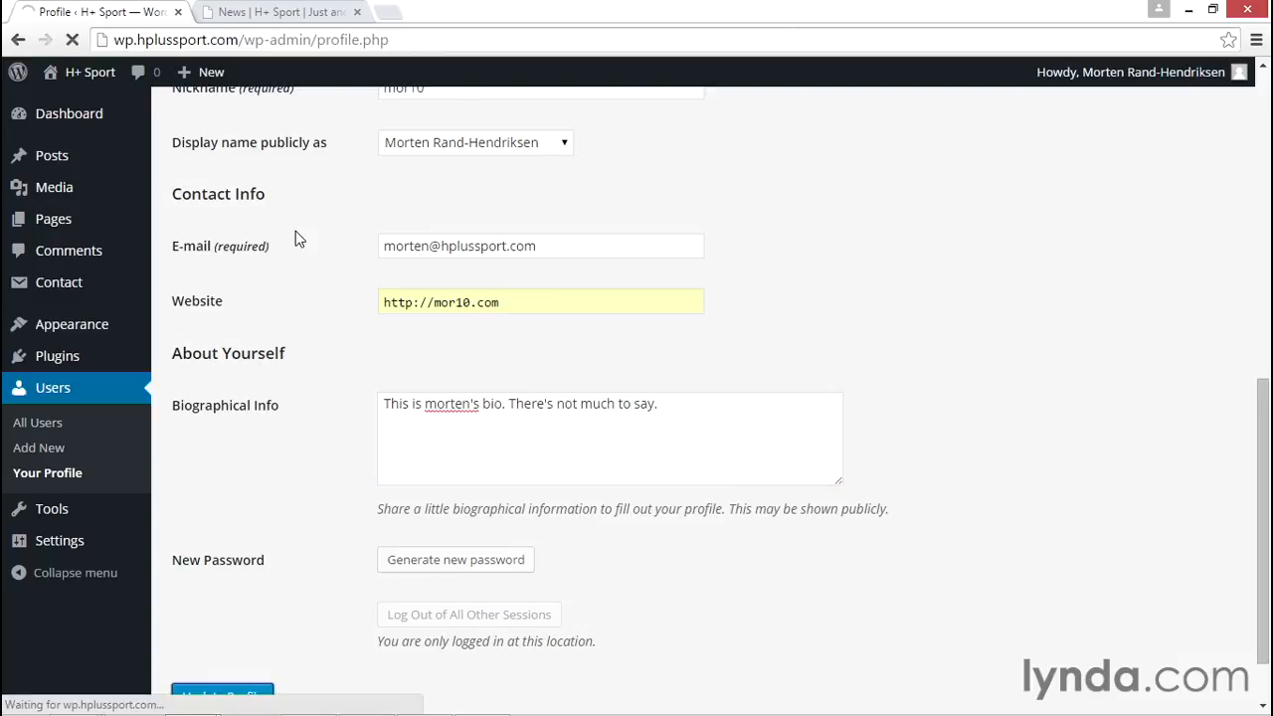
Open the author archive from the post's author credit on the News page and look through its posts
click(274, 12)
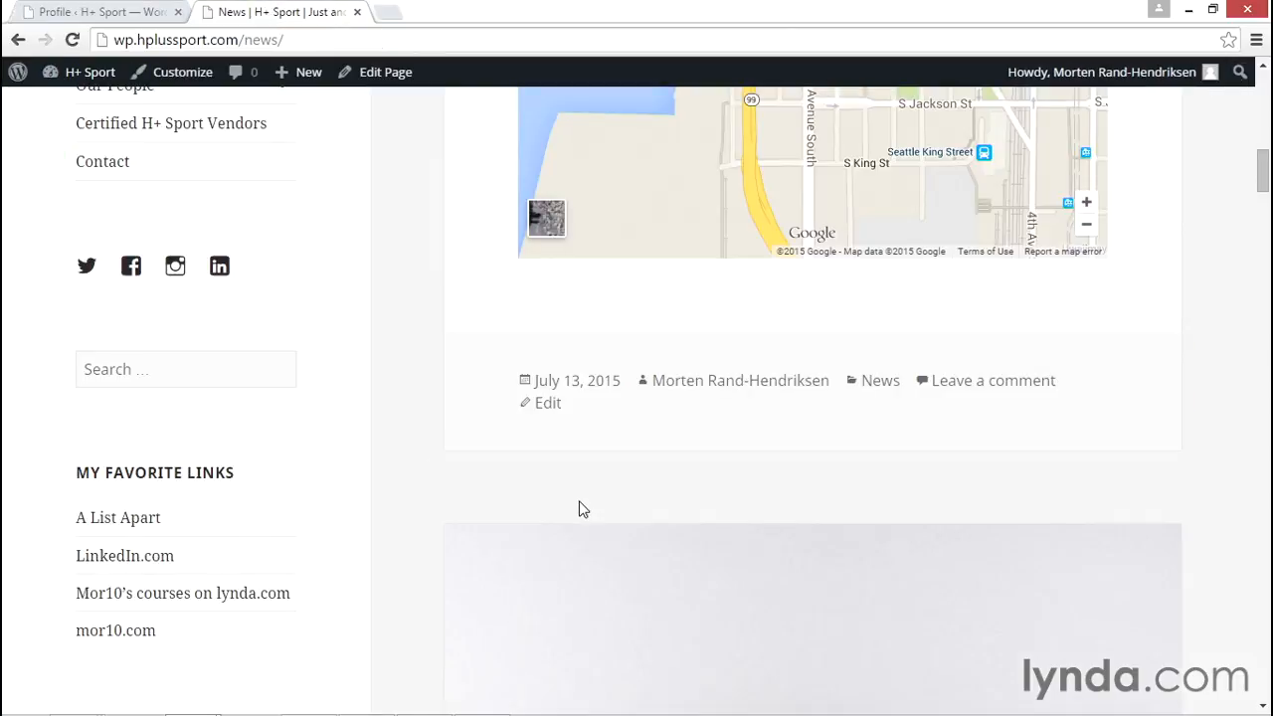
click(685, 388)
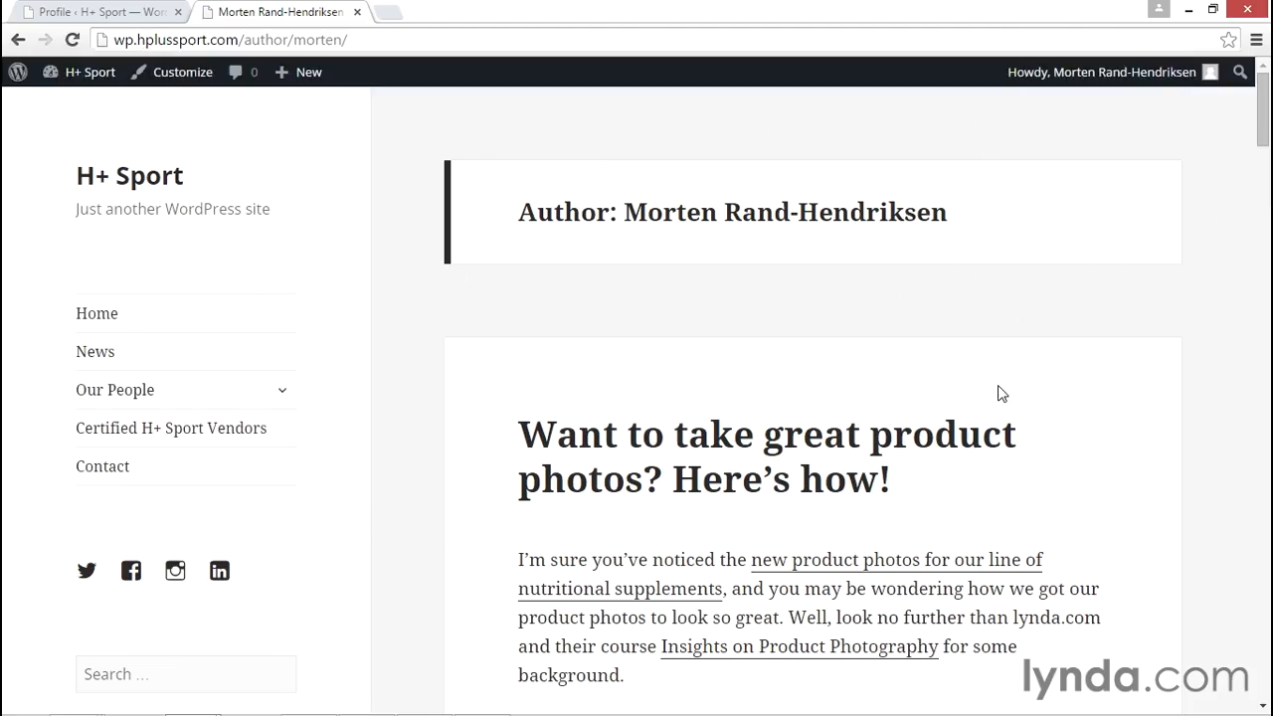
scroll(1000, 388, down, 1)
scroll(1124, 410, up, 1)
scroll(892, 306, down, 9)
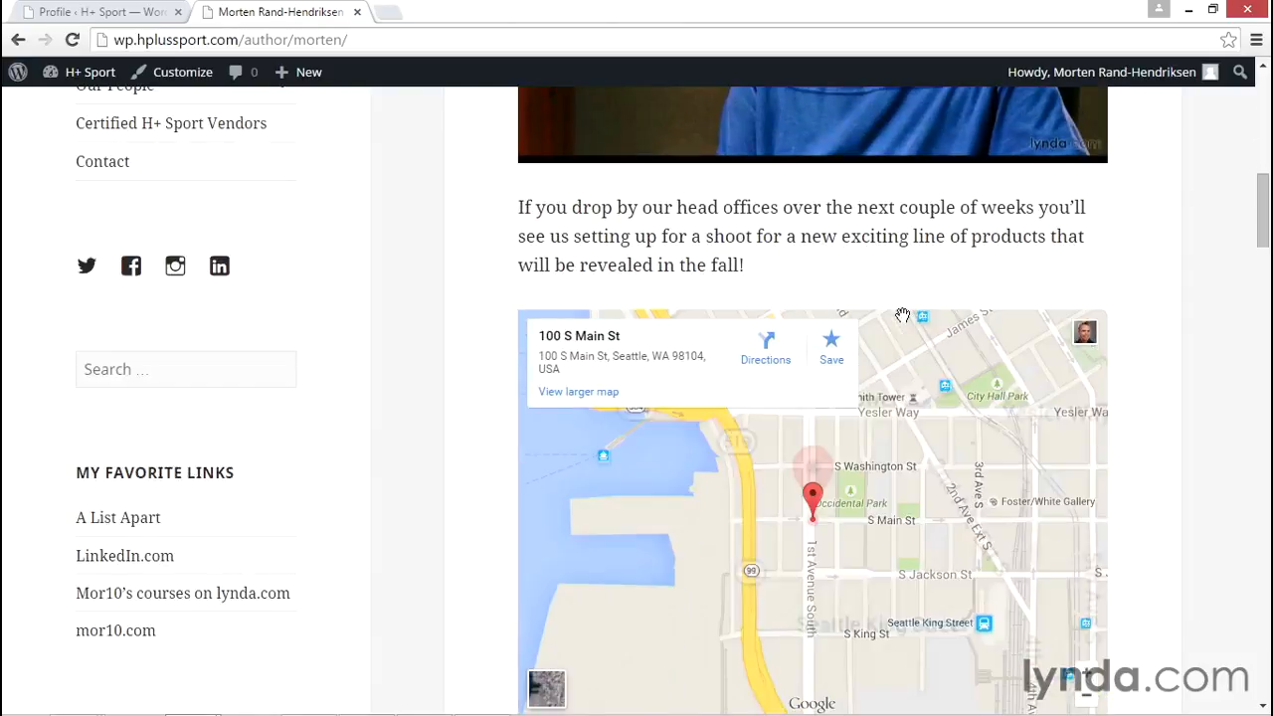
scroll(902, 316, up, 1)
key(Home)
Open the post "Want to take great product photos? Here's how!" and examine its Published By section
click(830, 452)
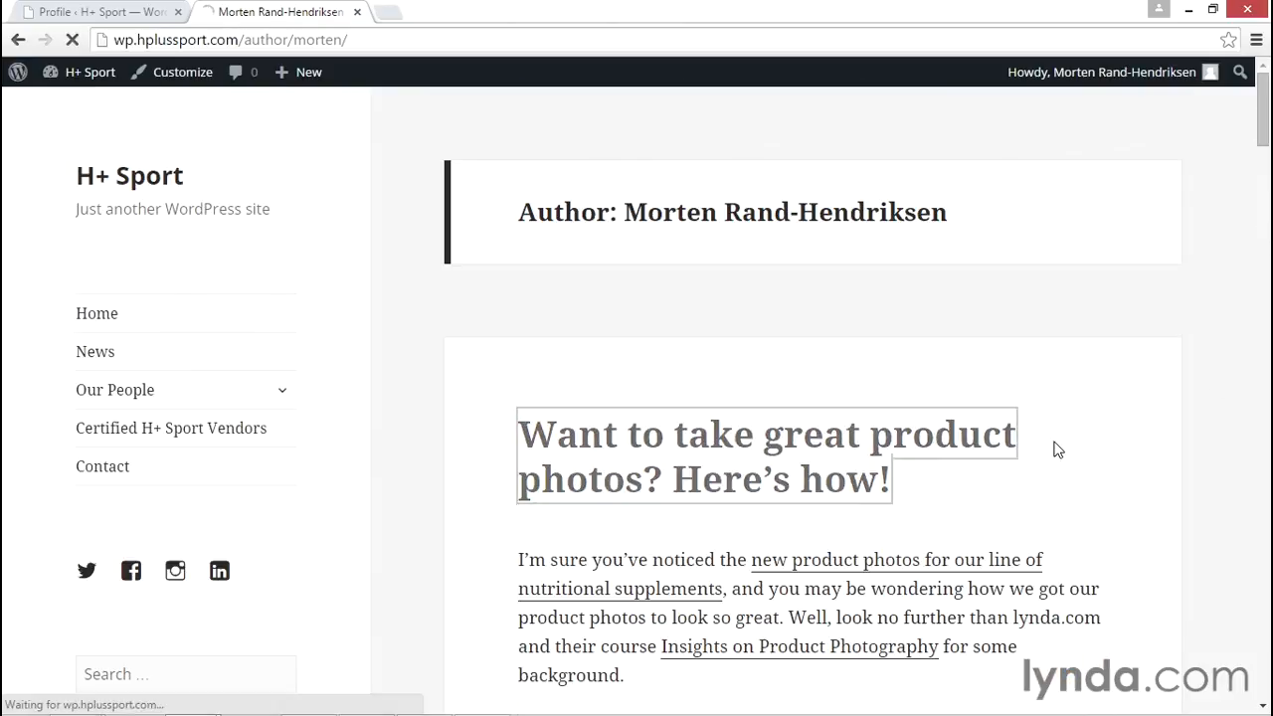
scroll(1165, 448, down, 15)
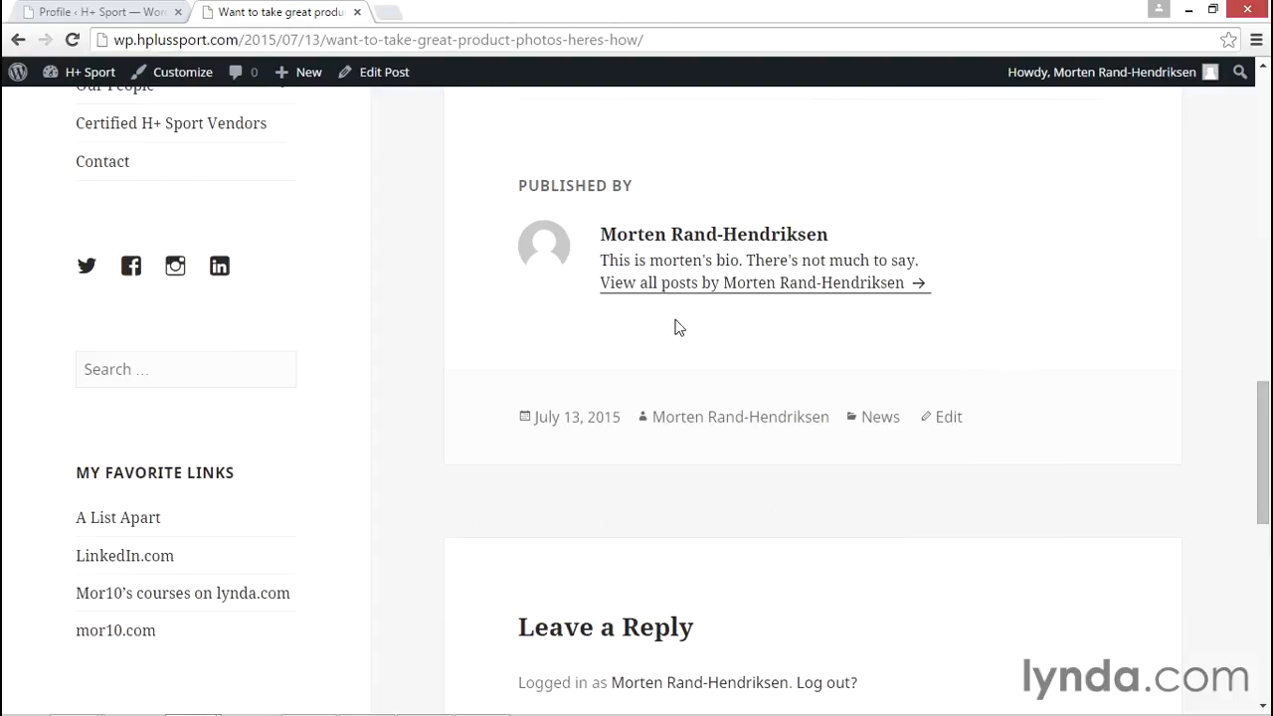
scroll(674, 328, up, 1)
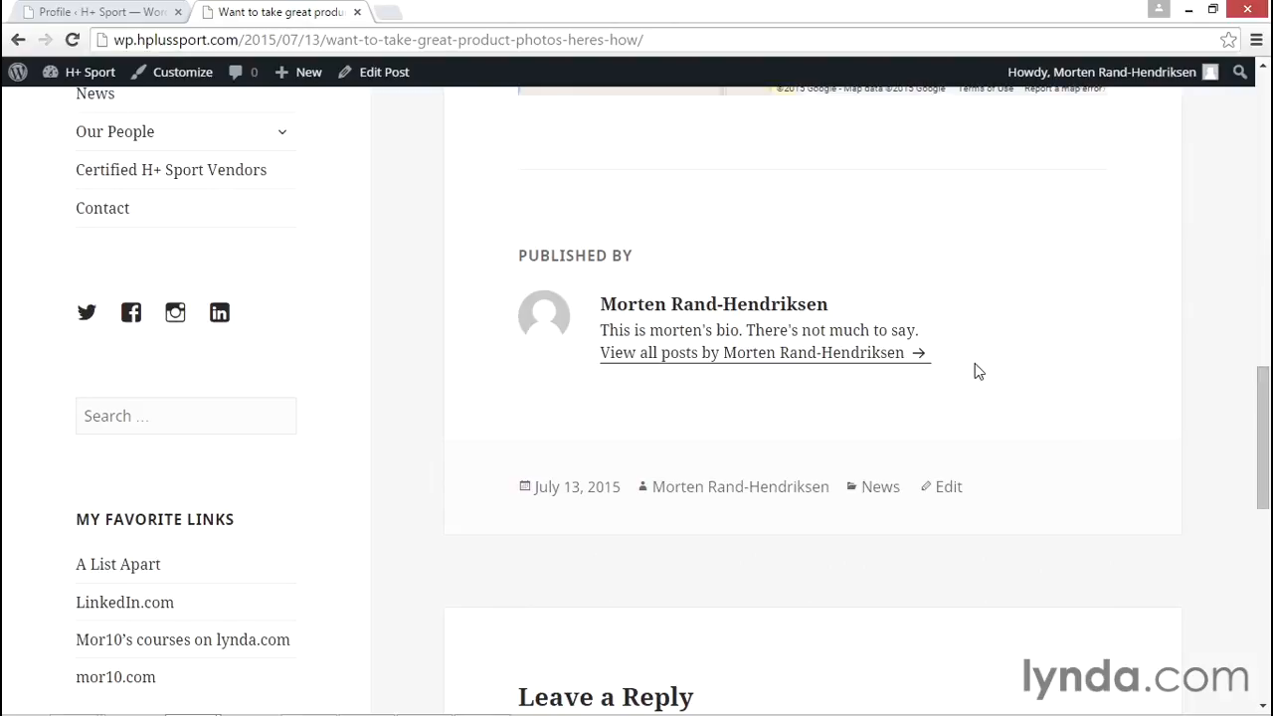
Return to the profile settings and generate a new password for the account
click(99, 12)
scroll(945, 554, down, 2)
scroll(945, 545, down, 6)
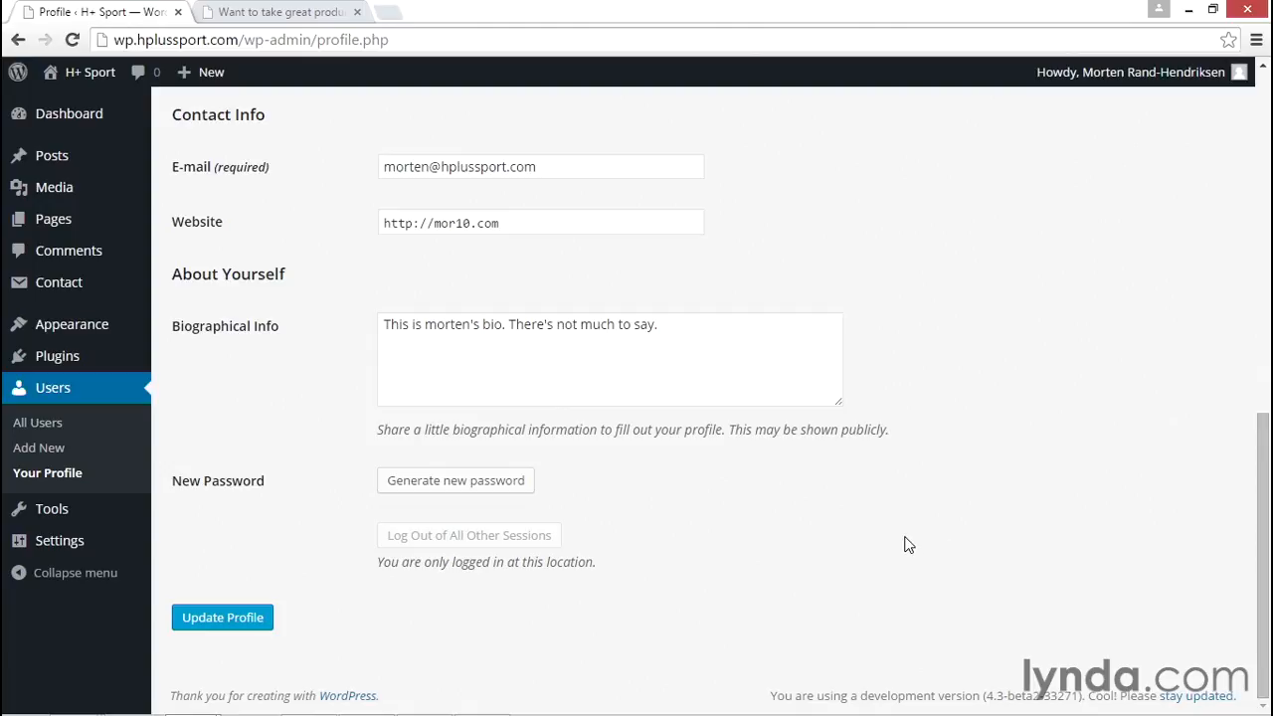
click(418, 491)
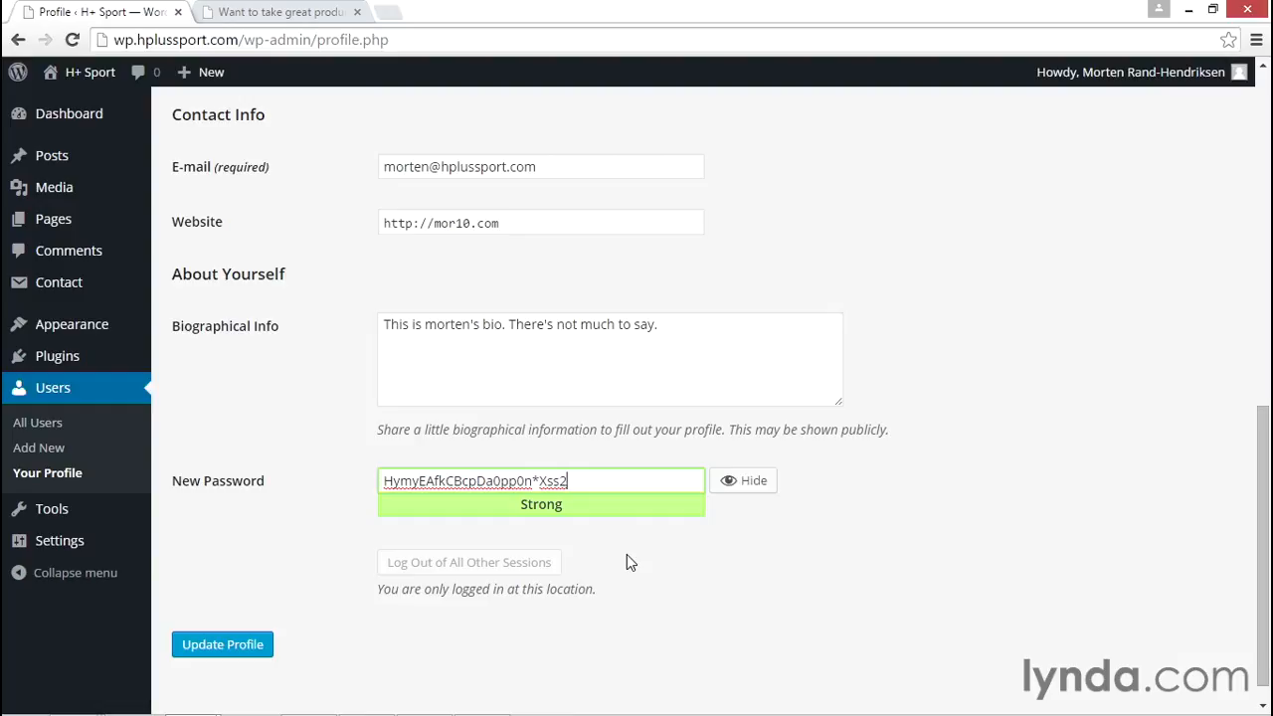
Replace the generated password with a simple numeric one in the New Password field and confirm use of a weak password
key(ctrl+a)
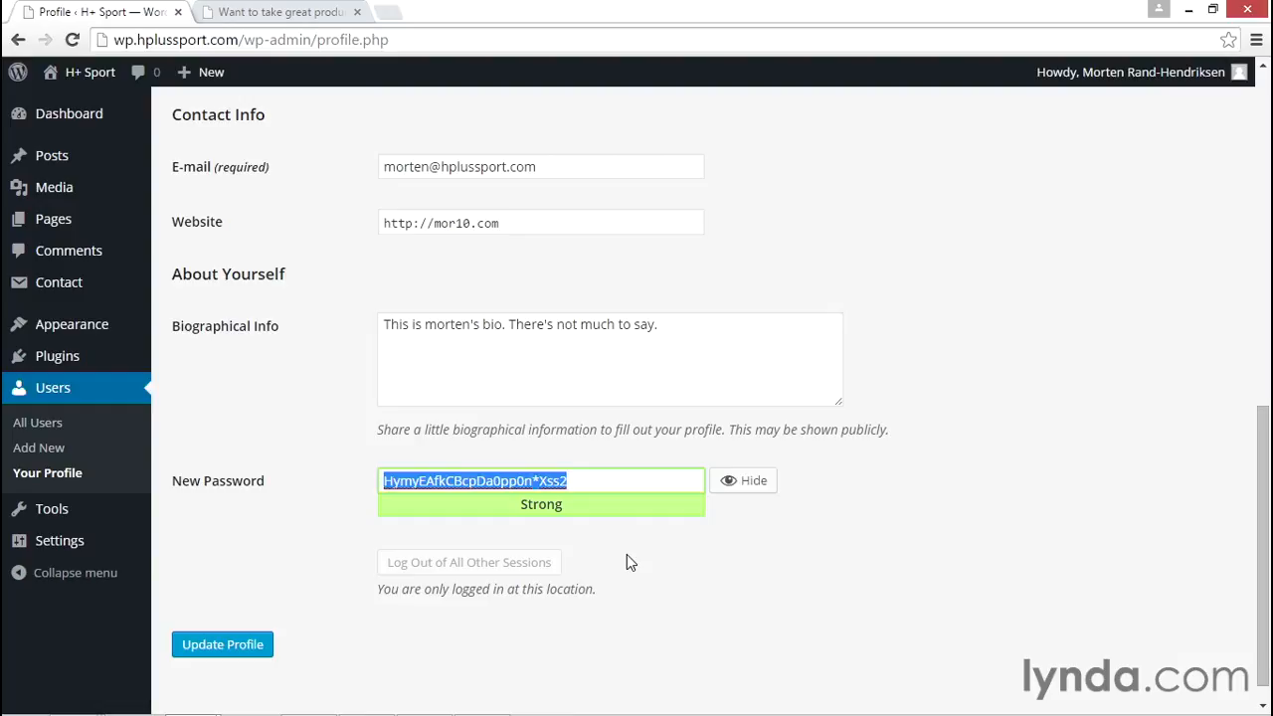
text(123456789)
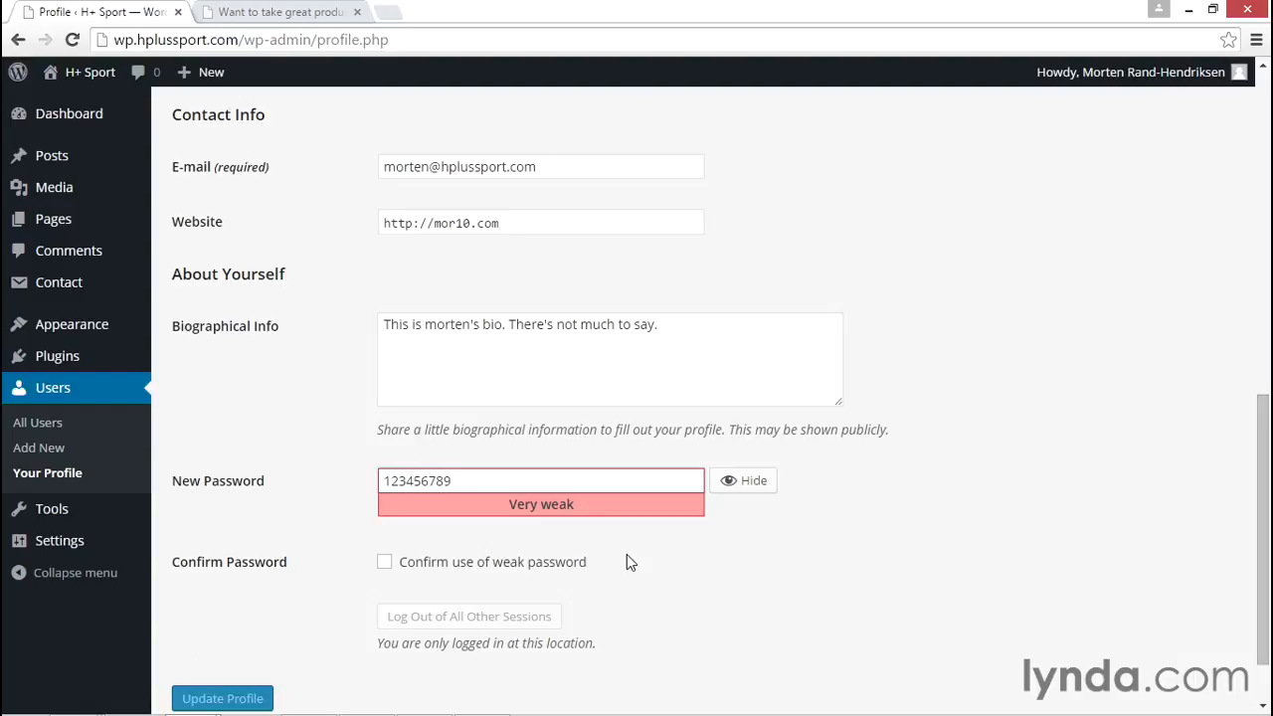
click(387, 566)
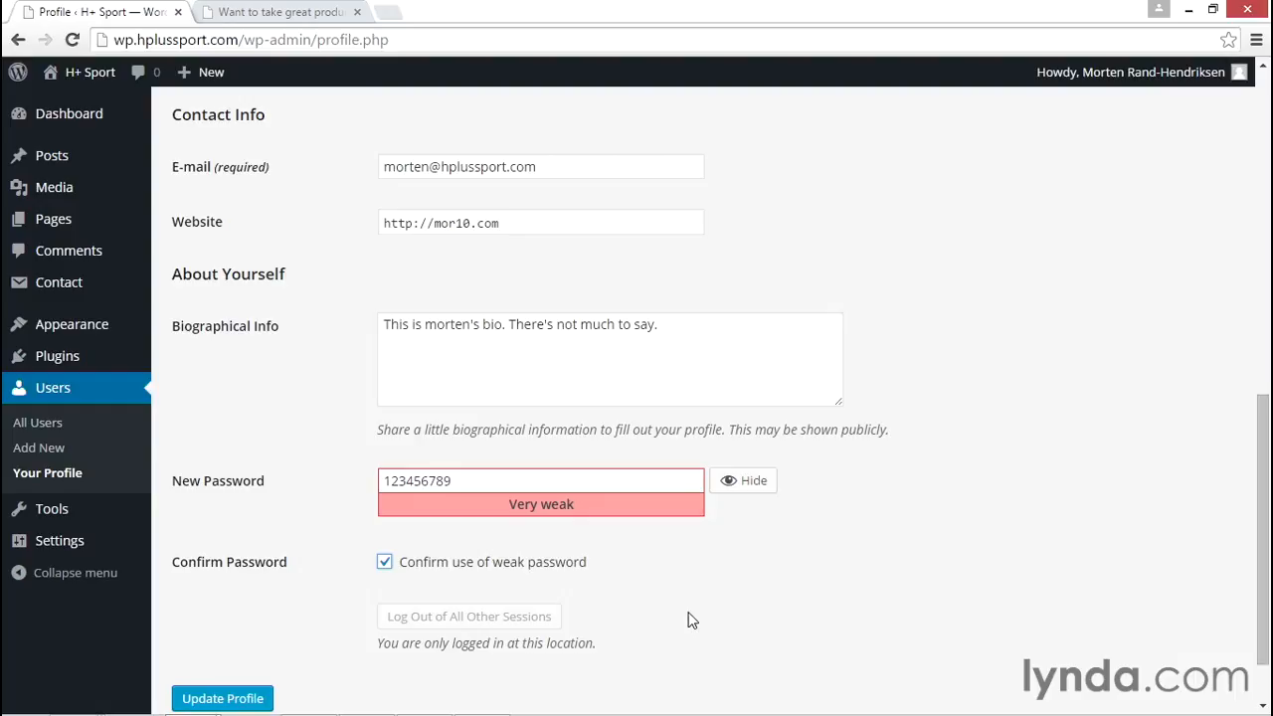
Clear the New Password field and update the profile
click(473, 487)
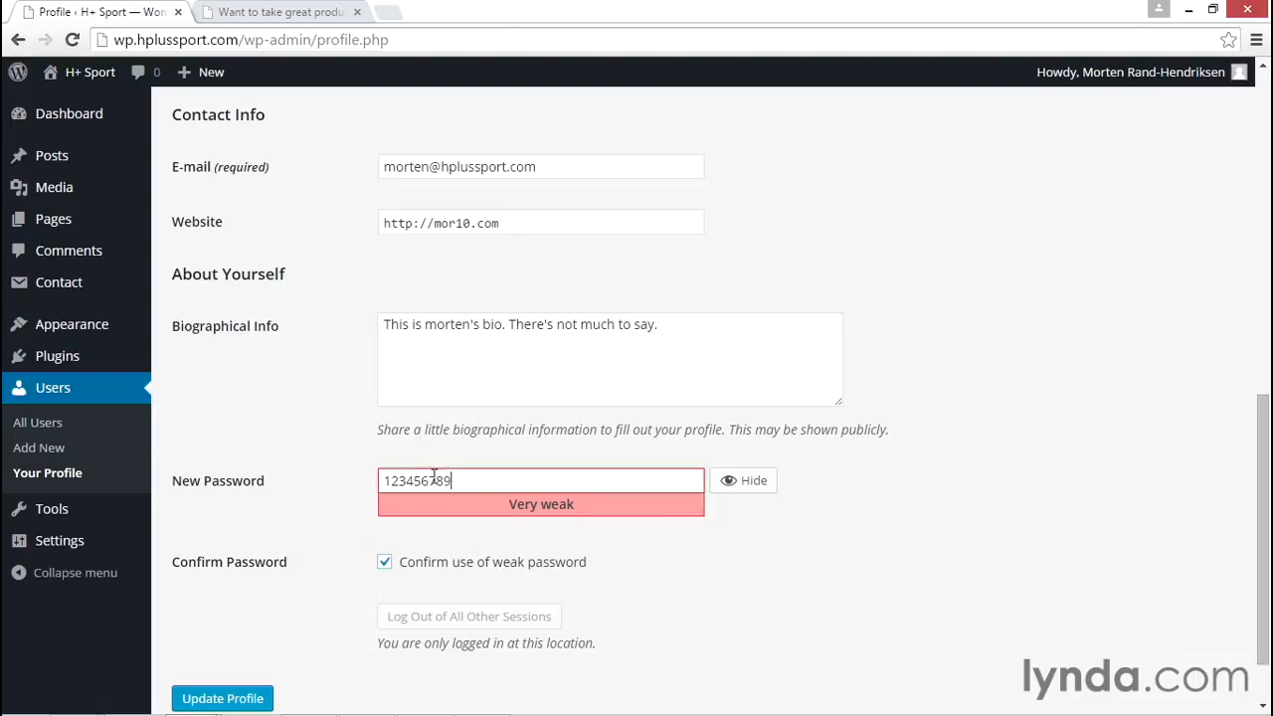
drag(473, 487, 356, 481)
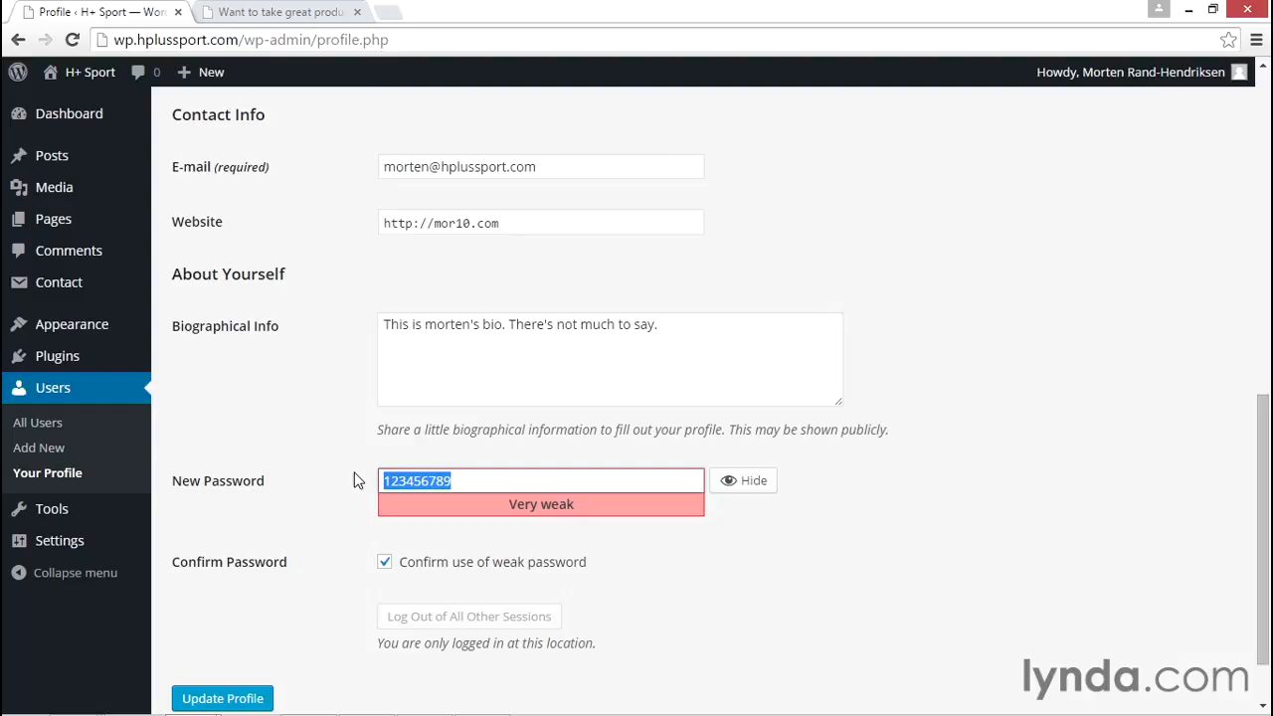
scroll(335, 472, down, 1)
key(BackSpace)
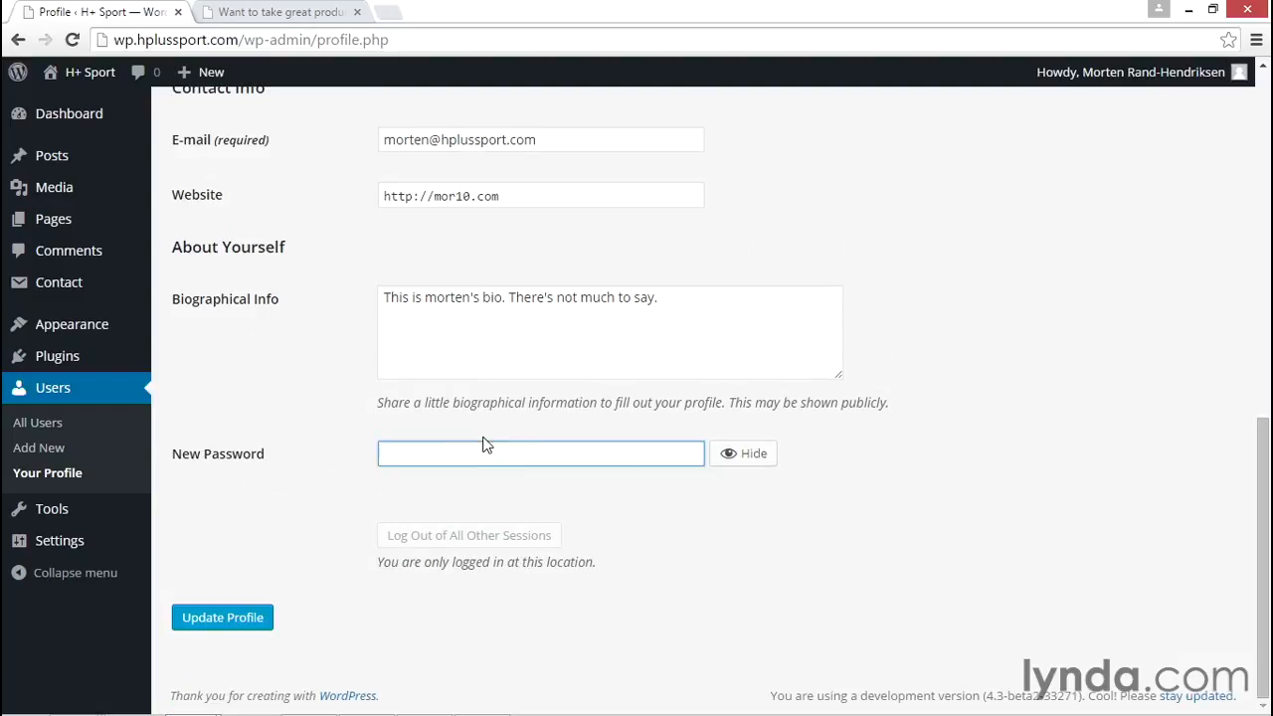
click(260, 621)
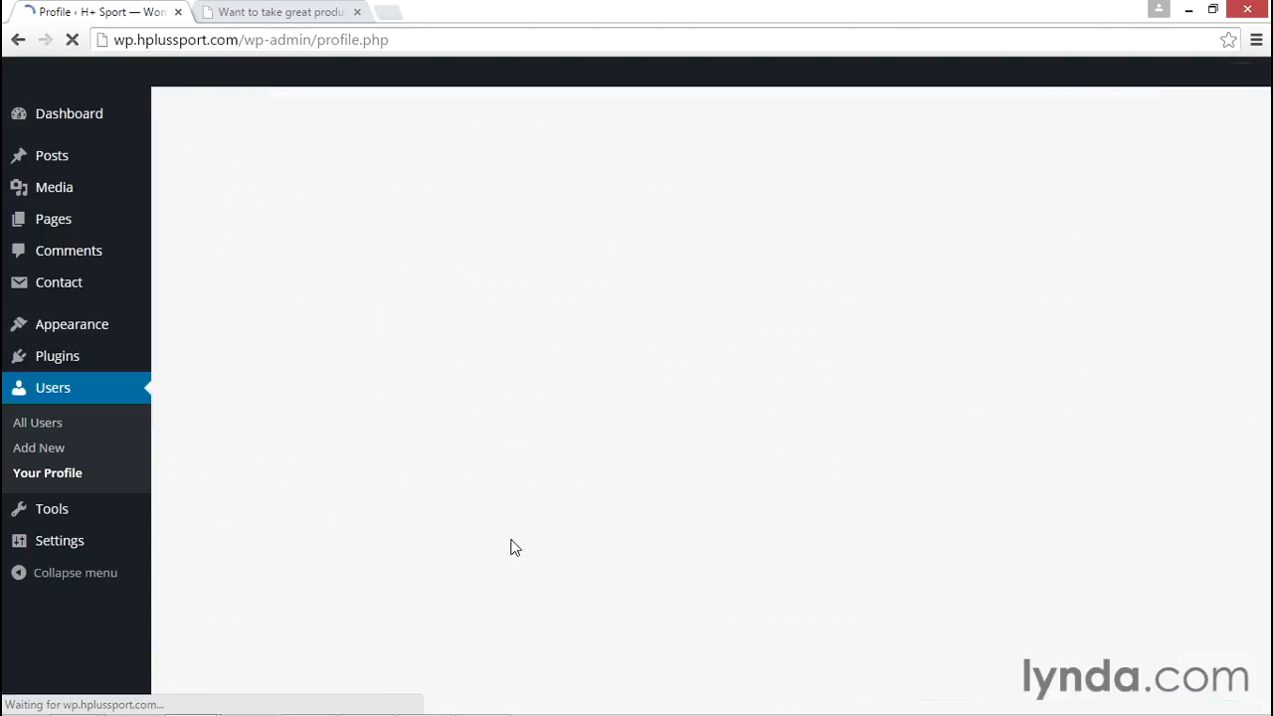
Examine the profile picture shown in the account menu of the admin toolbar
mouse_move(1121, 80)
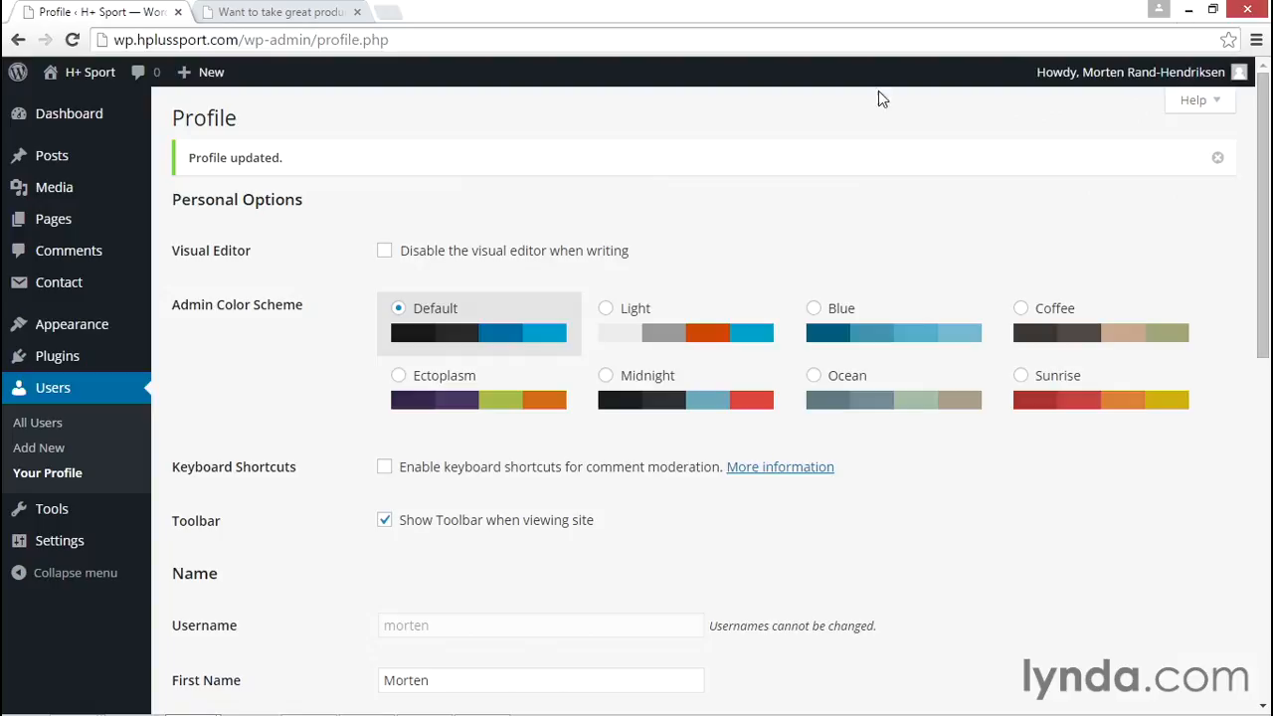
mouse_move(1209, 72)
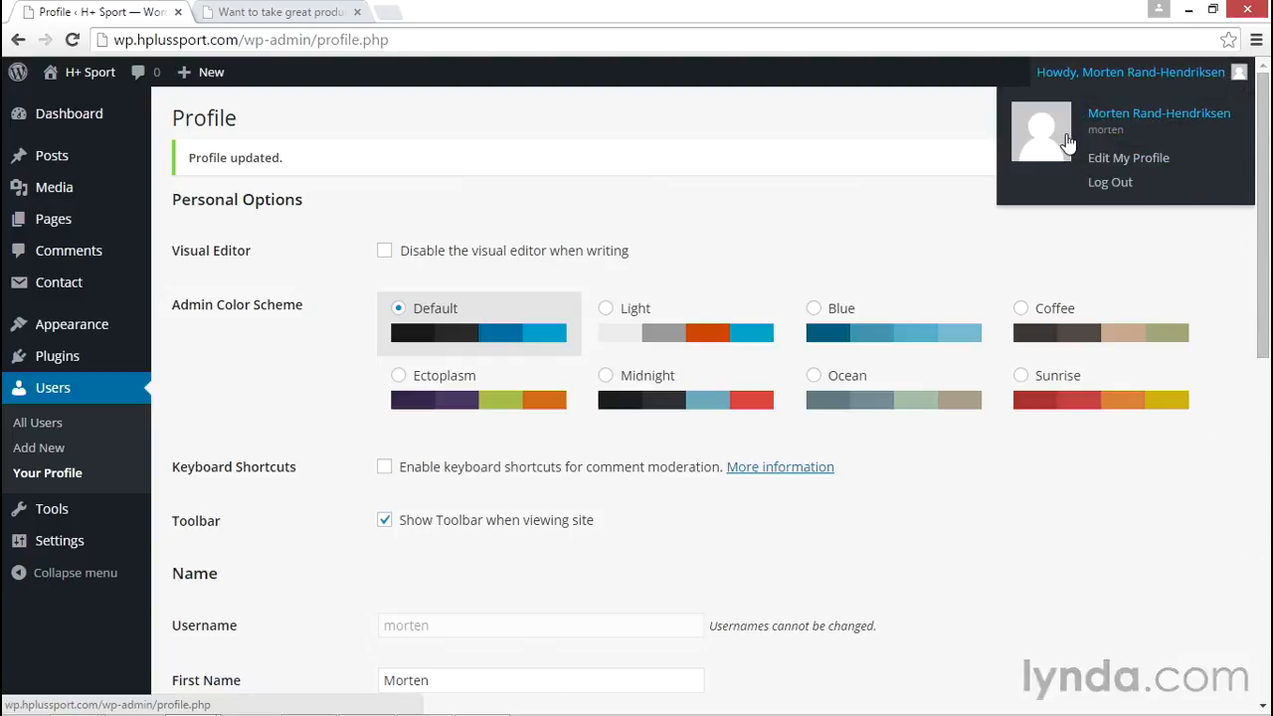